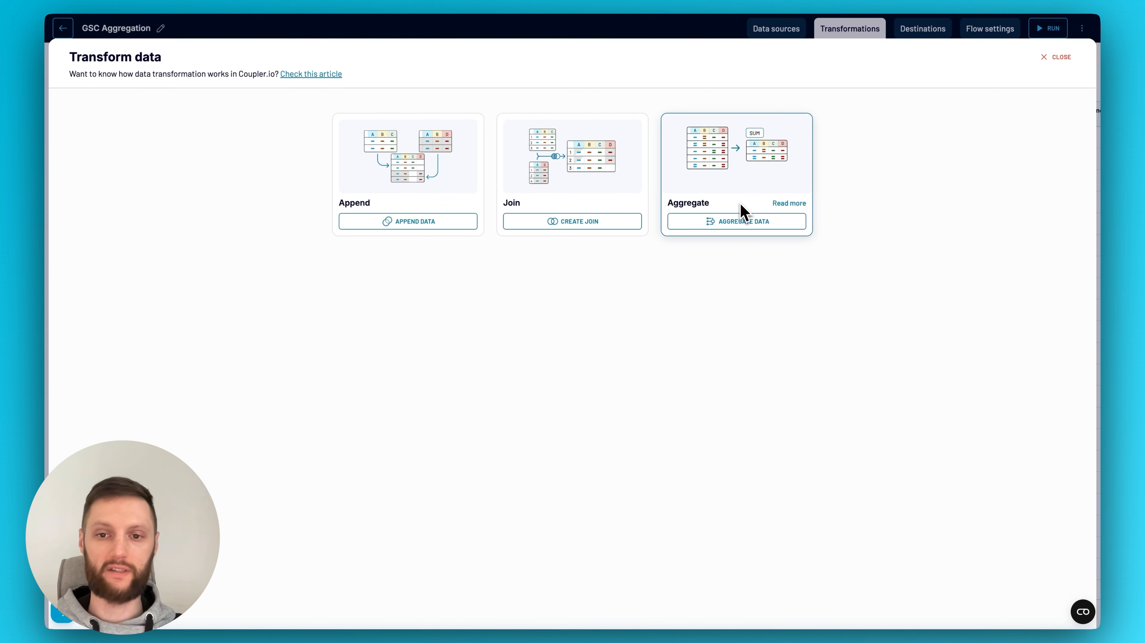
# Start an Aggregate transformation with Top pages performance as the source view
pyautogui.click(737, 227)
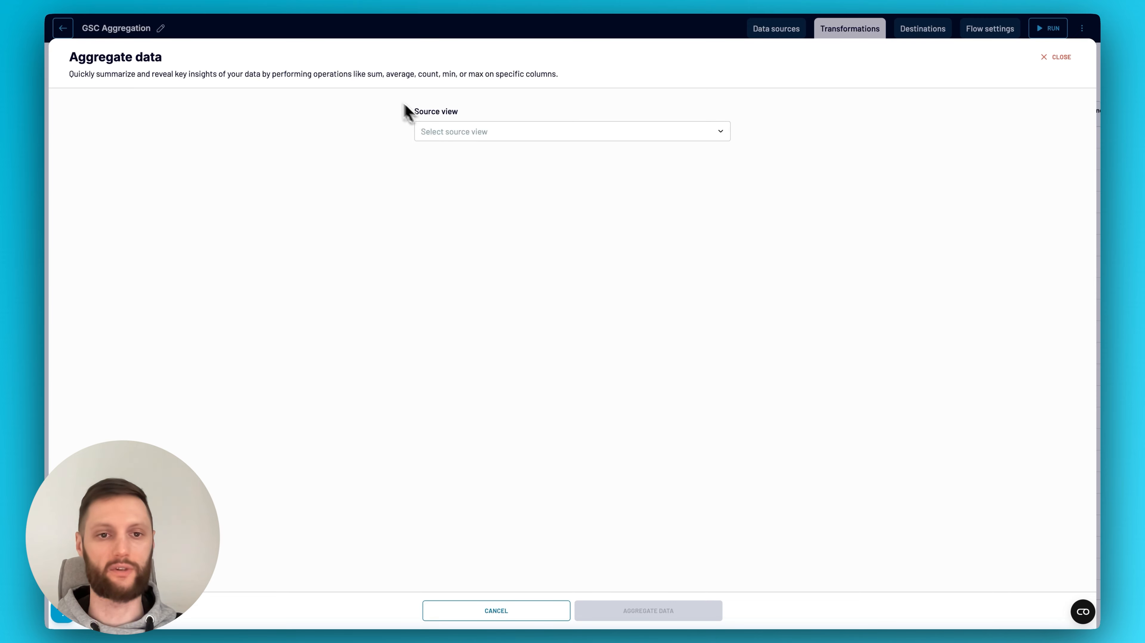
pyautogui.moveTo(314, 77); pyautogui.dragTo(483, 87)
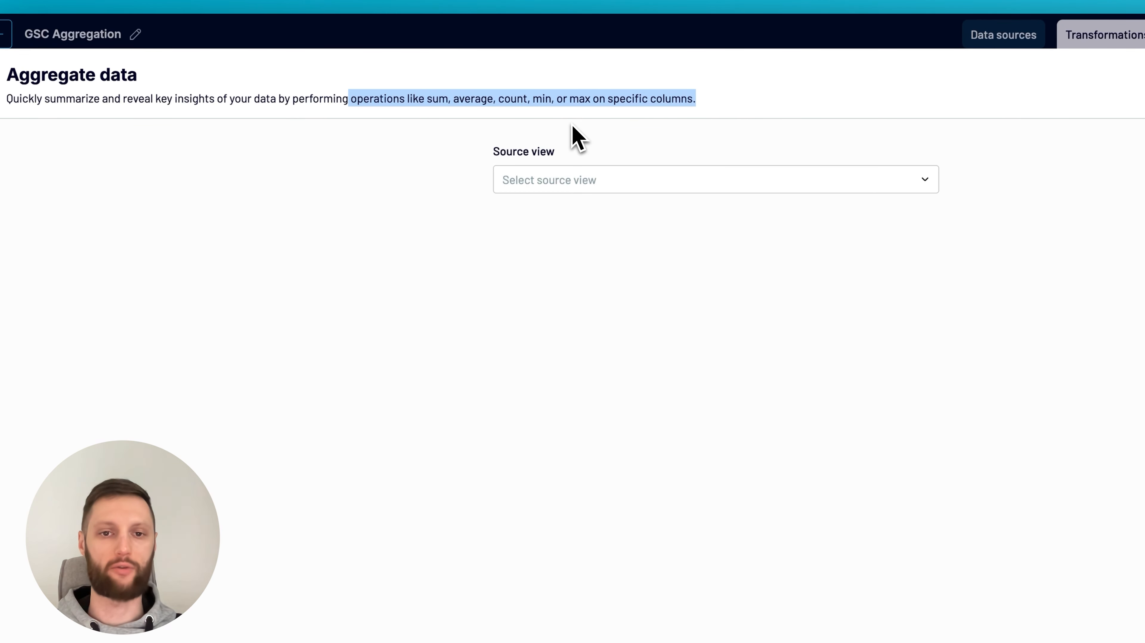
pyautogui.click(833, 142)
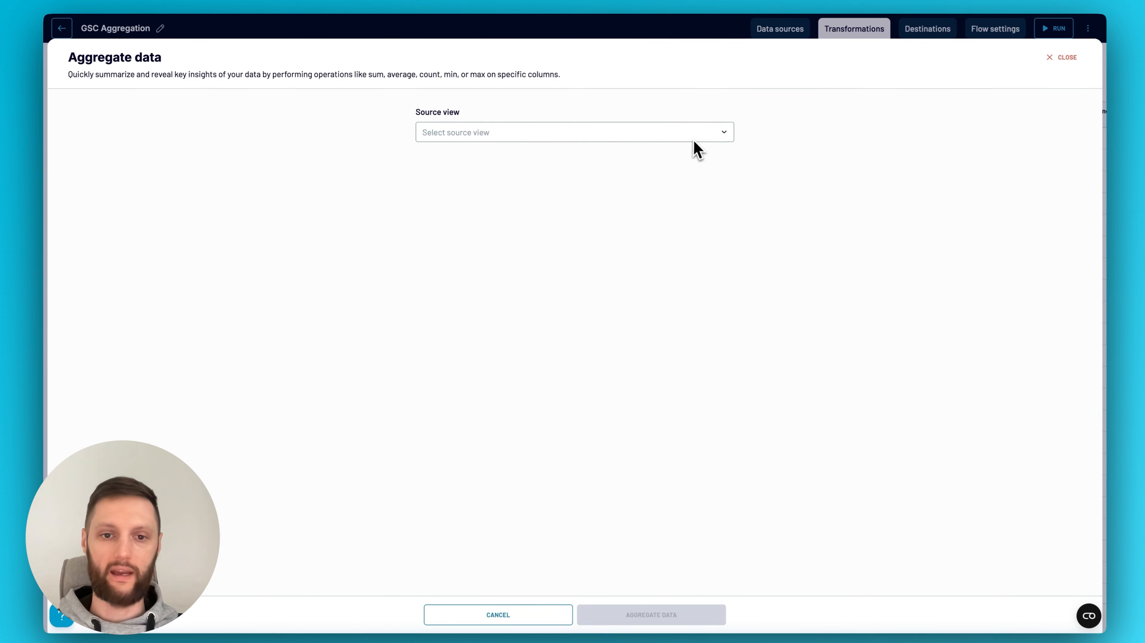
pyautogui.click(693, 138)
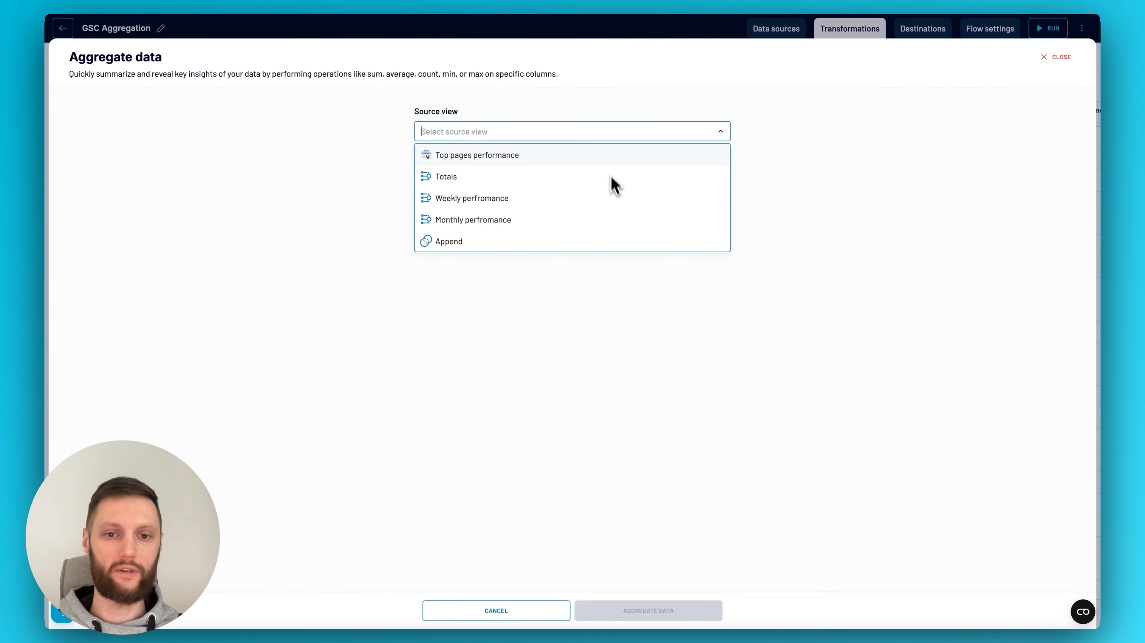
pyautogui.click(606, 157)
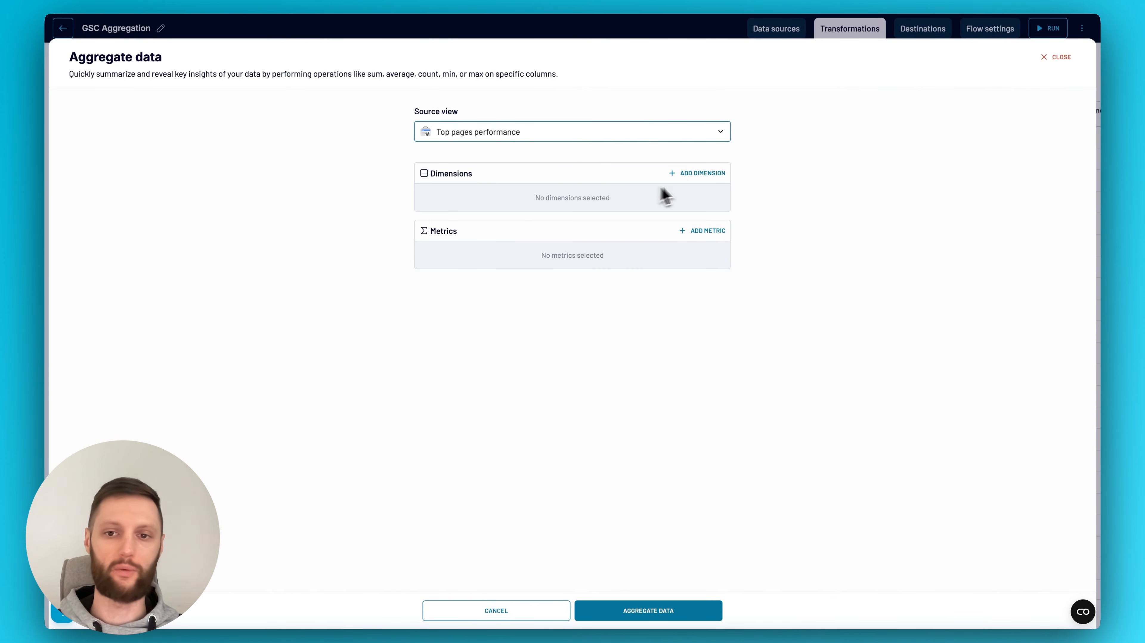
# Add Page as the aggregation's dimension
pyautogui.click(699, 179)
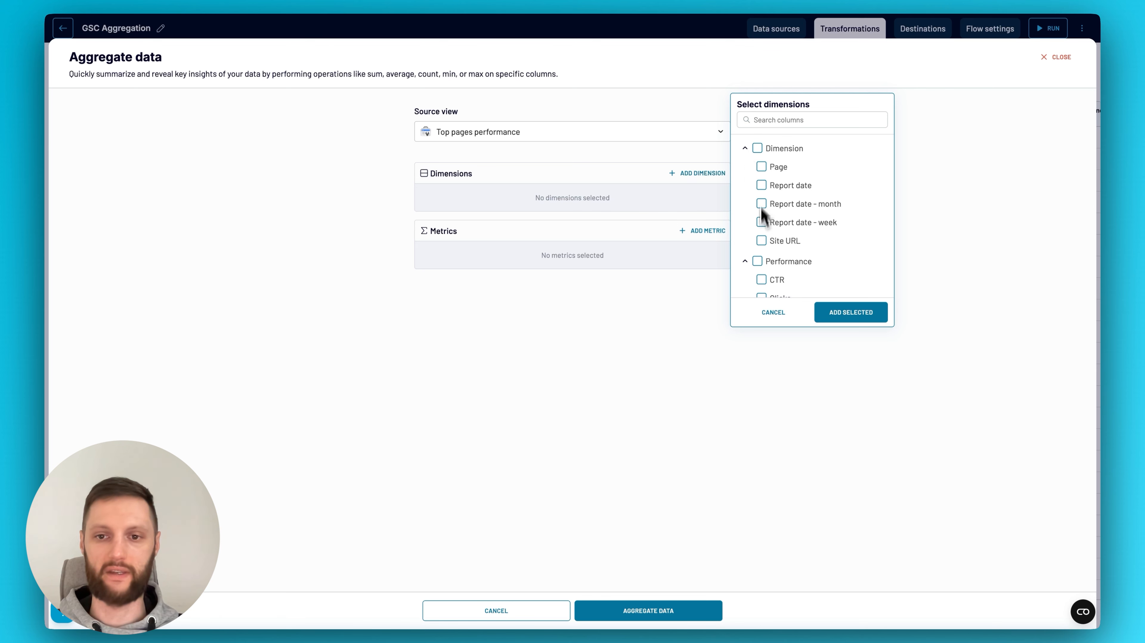
pyautogui.click(761, 169)
pyautogui.click(849, 319)
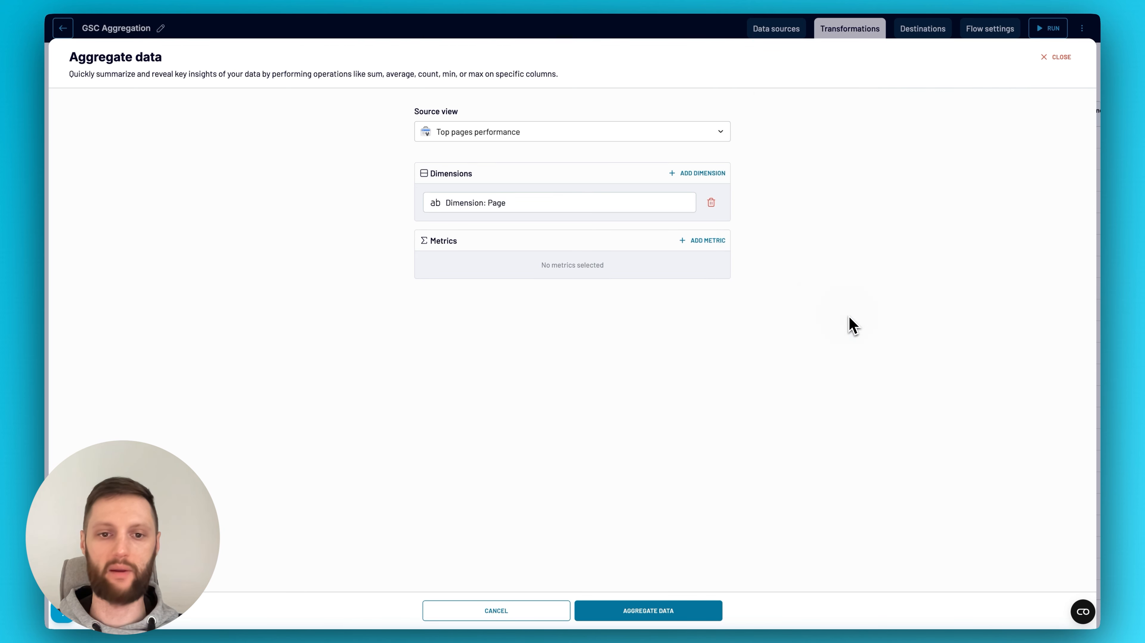
# Add all Performance columns to the aggregation as metrics
pyautogui.click(715, 243)
pyautogui.scroll(-2, 756, 268)
pyautogui.click(758, 243)
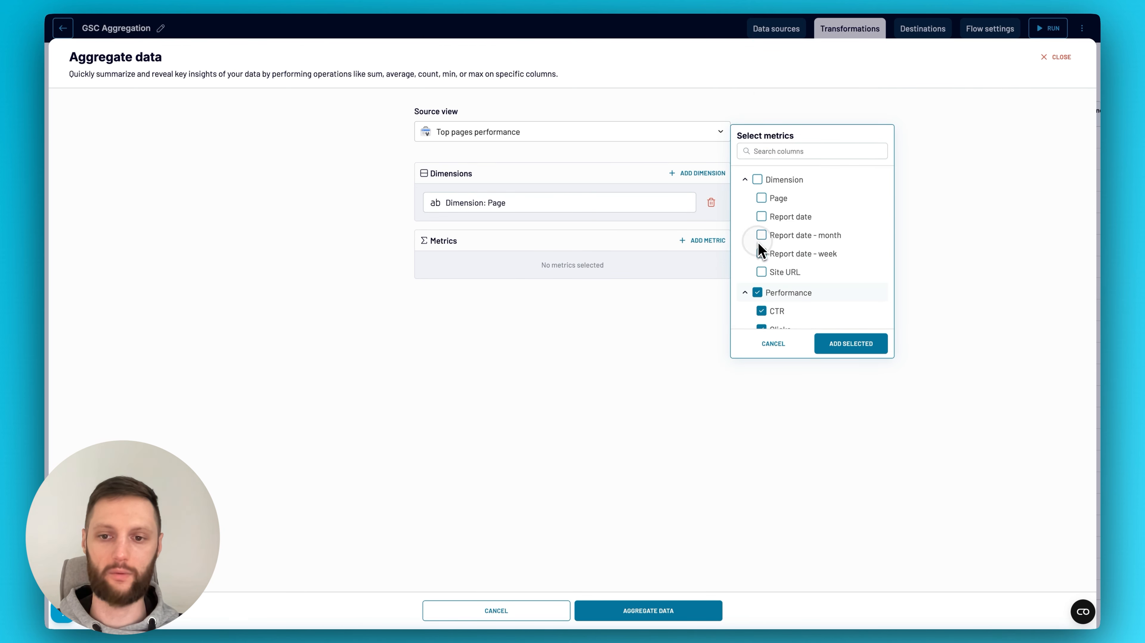
pyautogui.click(831, 348)
# Check the calculation options for the Clicks metric and discard the new aggregation
pyautogui.click(659, 273)
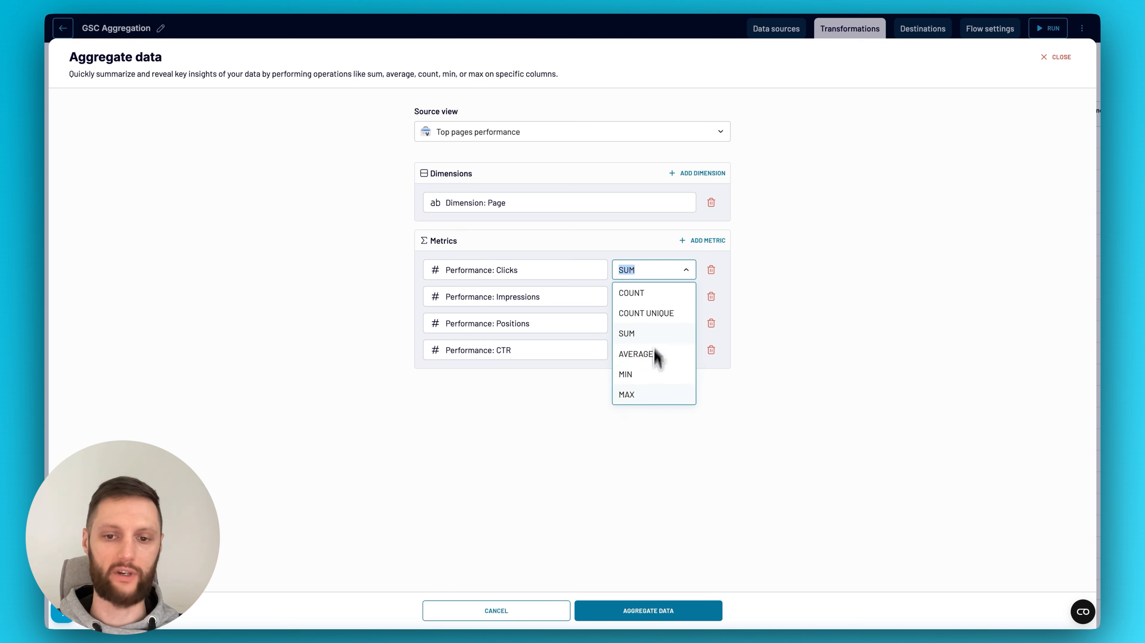
pyautogui.click(835, 265)
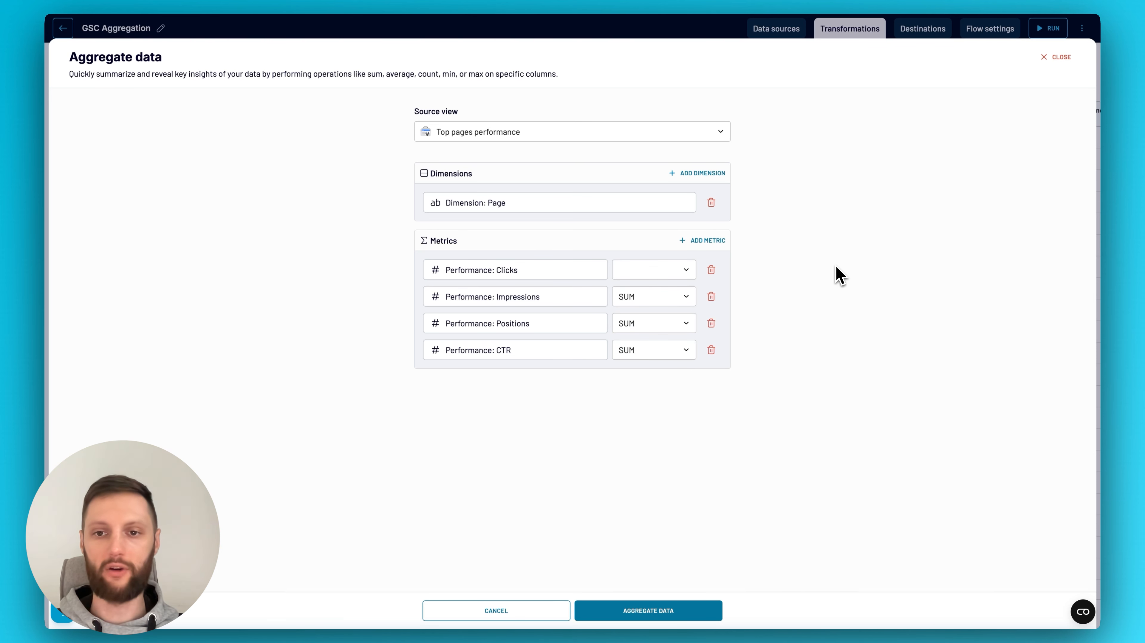
pyautogui.click(1048, 60)
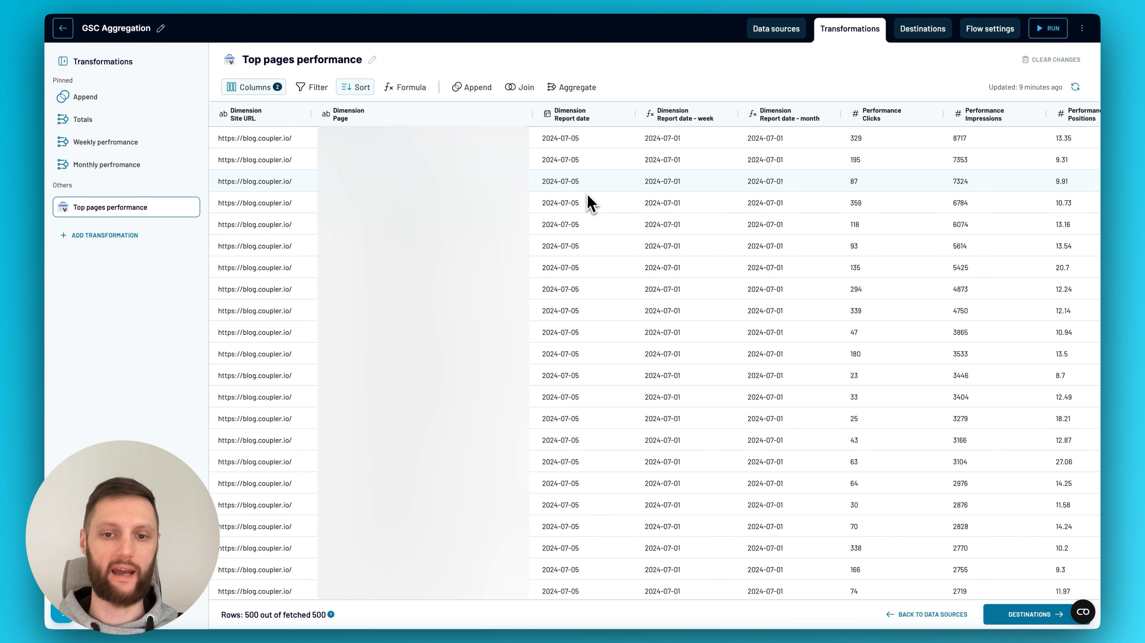
# Review the Top pages performance rows and the data source's account, report period and dimension settings
pyautogui.scroll(-12, 575, 398)
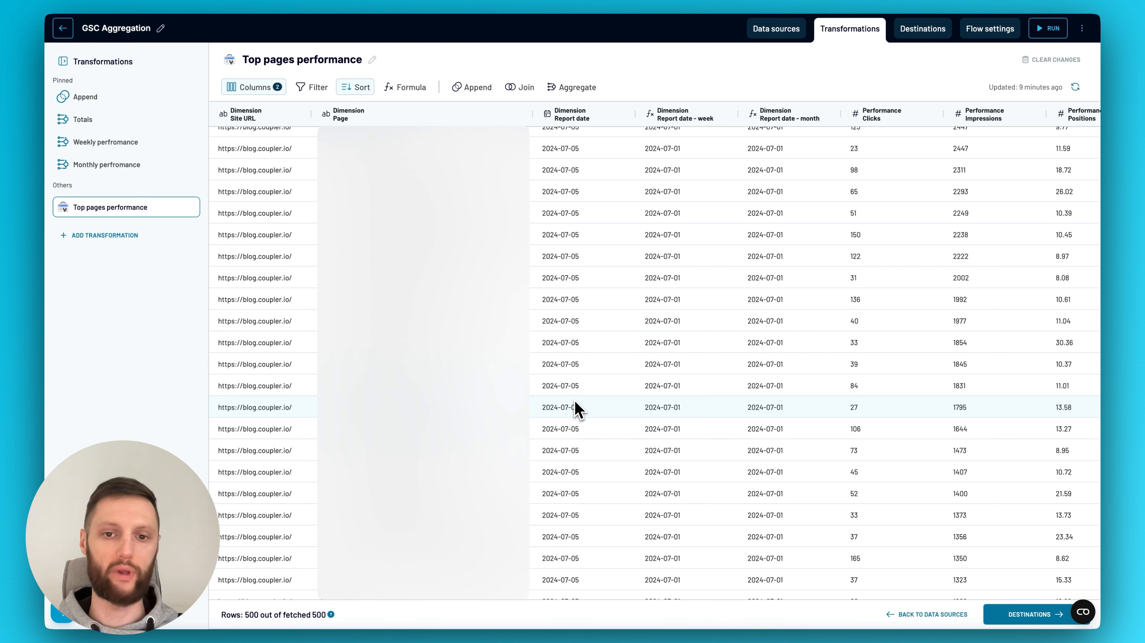
pyautogui.click(785, 33)
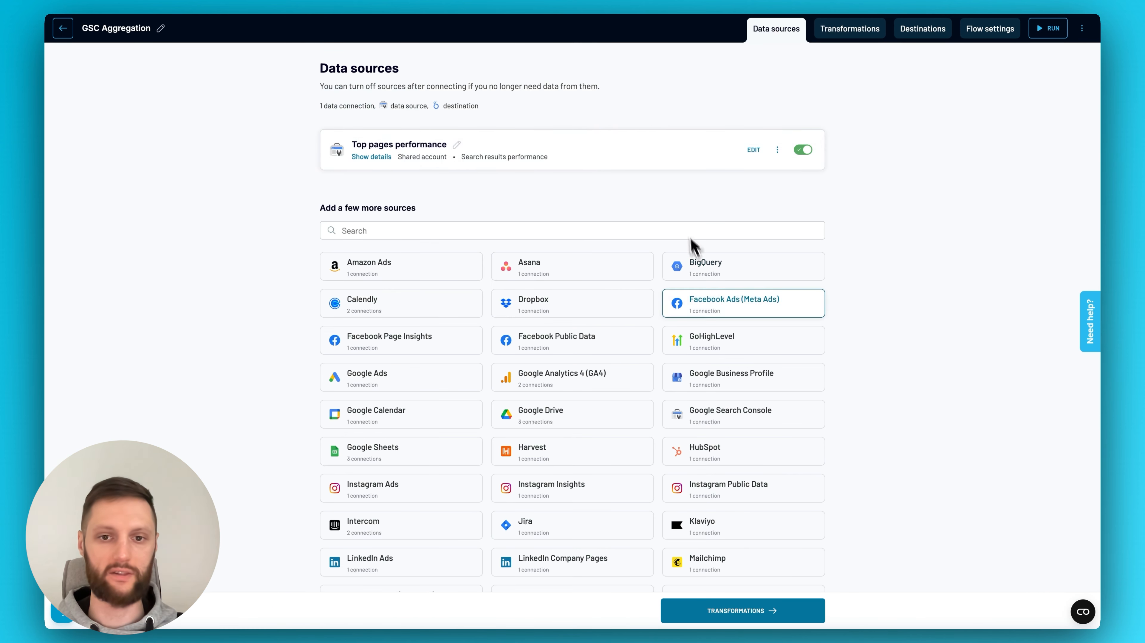
pyautogui.click(688, 150)
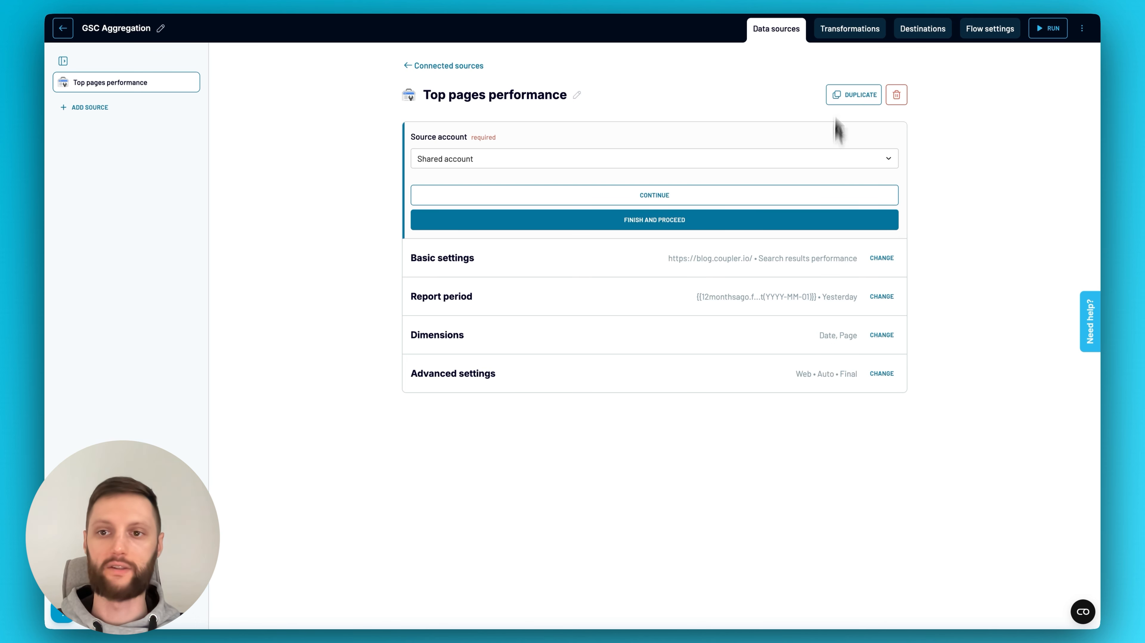
# Inspect the formulas of the Report date - week and Report date - month columns in Top pages performance
pyautogui.click(845, 35)
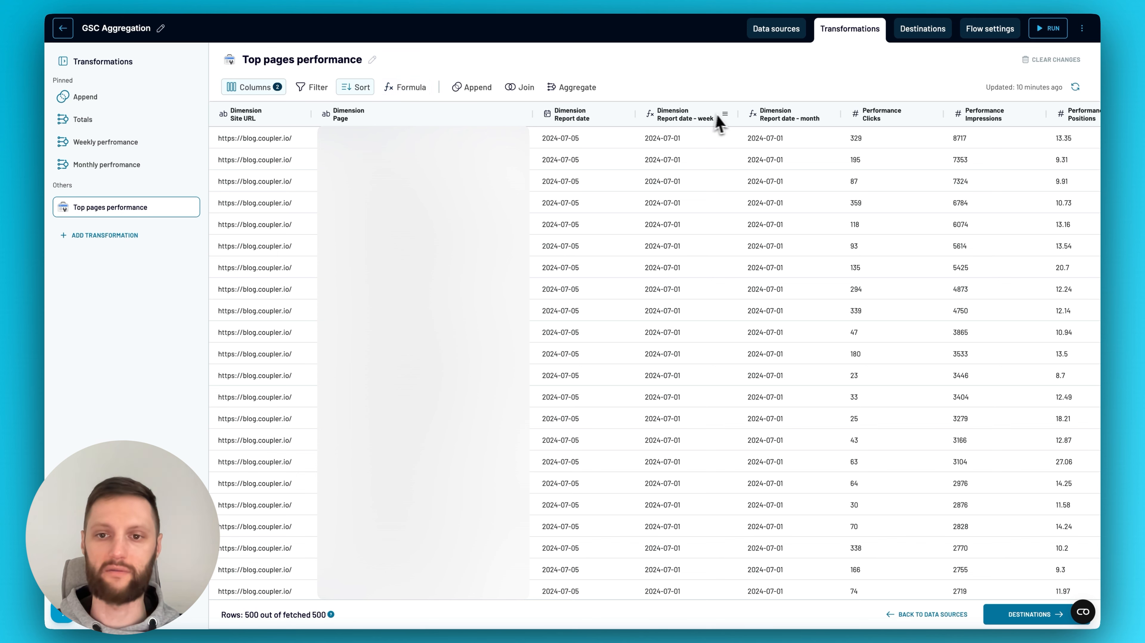
pyautogui.click(726, 115)
pyautogui.click(740, 120)
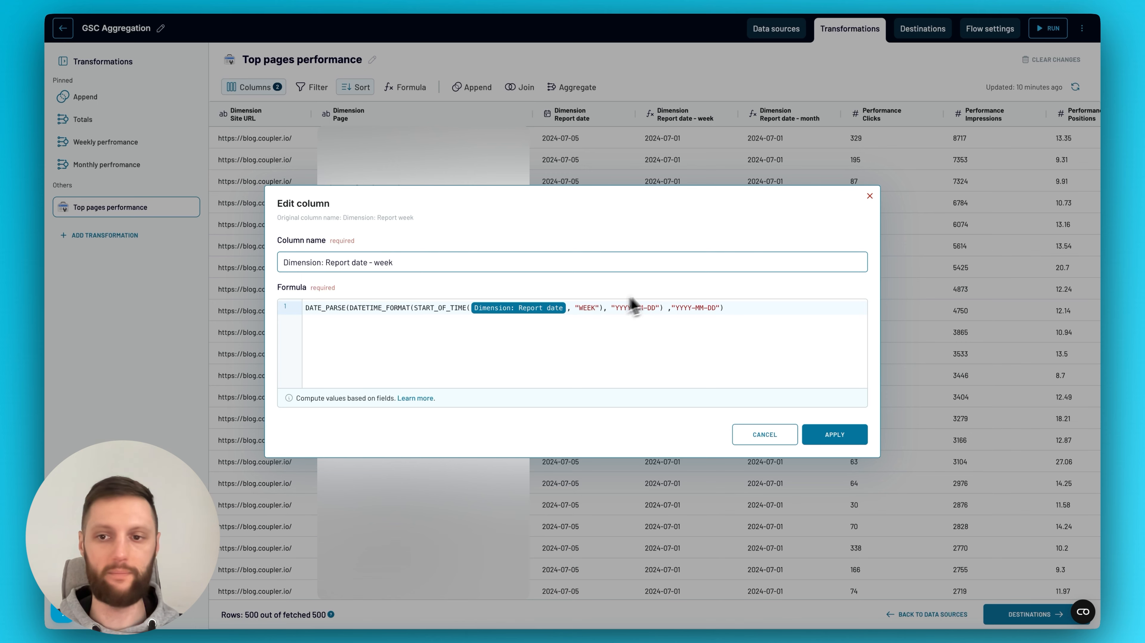
pyautogui.click(870, 195)
pyautogui.click(828, 114)
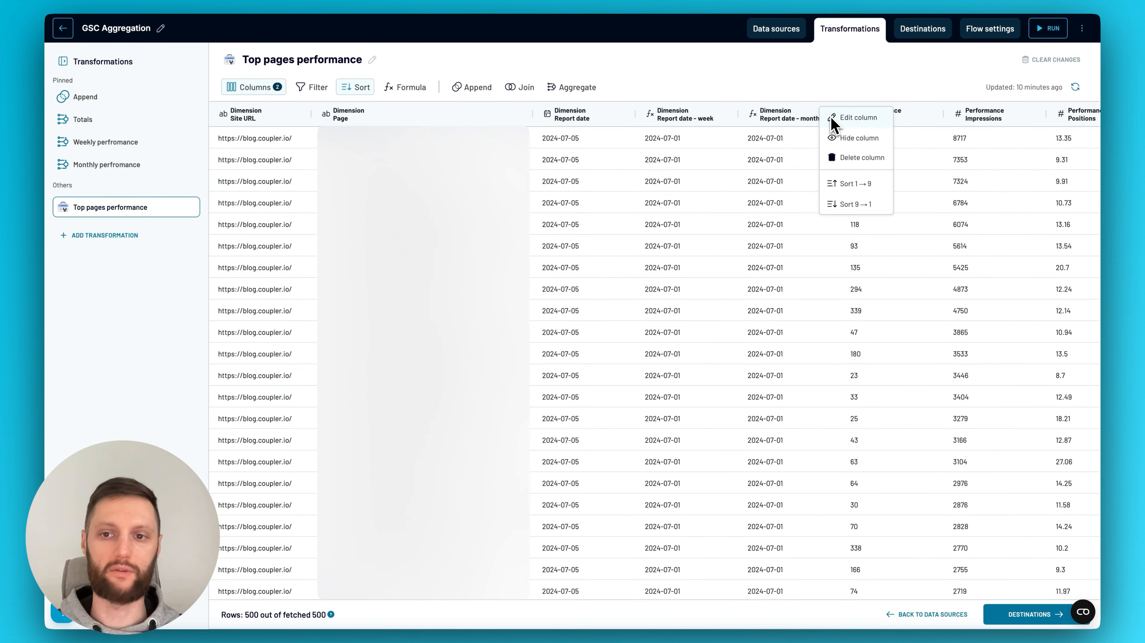
pyautogui.click(847, 118)
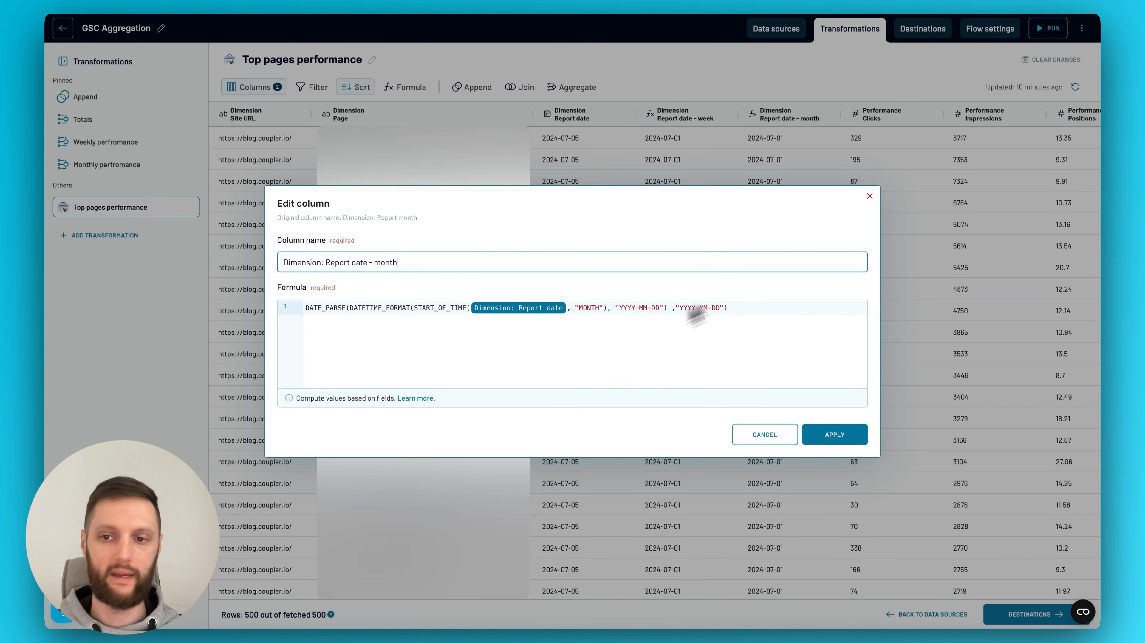
pyautogui.click(869, 196)
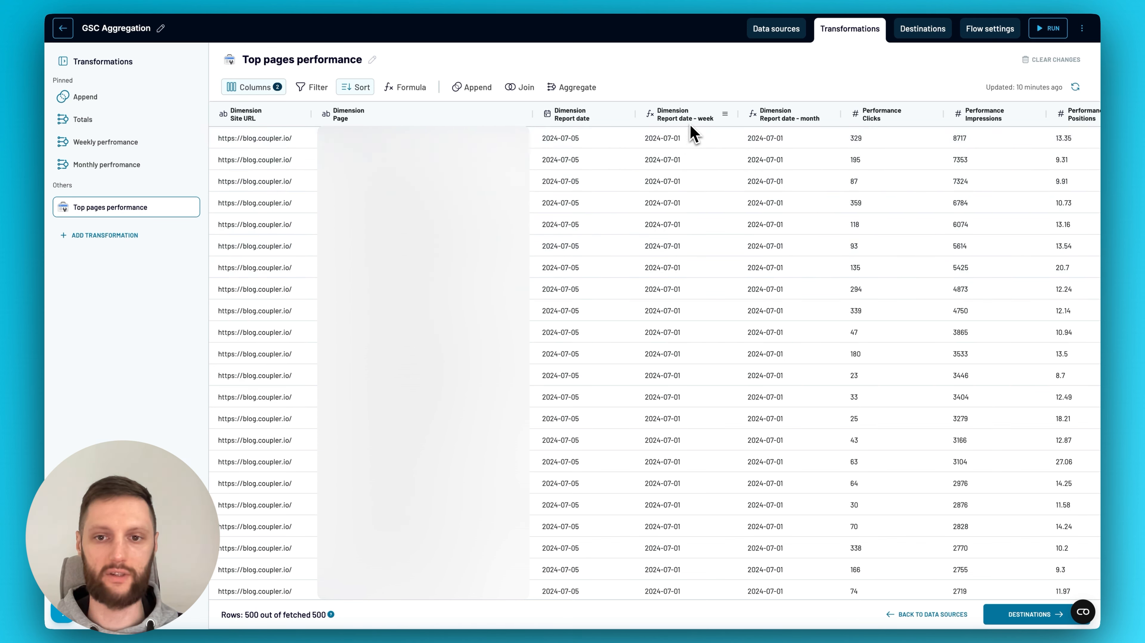
# Rename the Report date - week column to "Dimension: Report date"
pyautogui.click(726, 115)
pyautogui.click(733, 121)
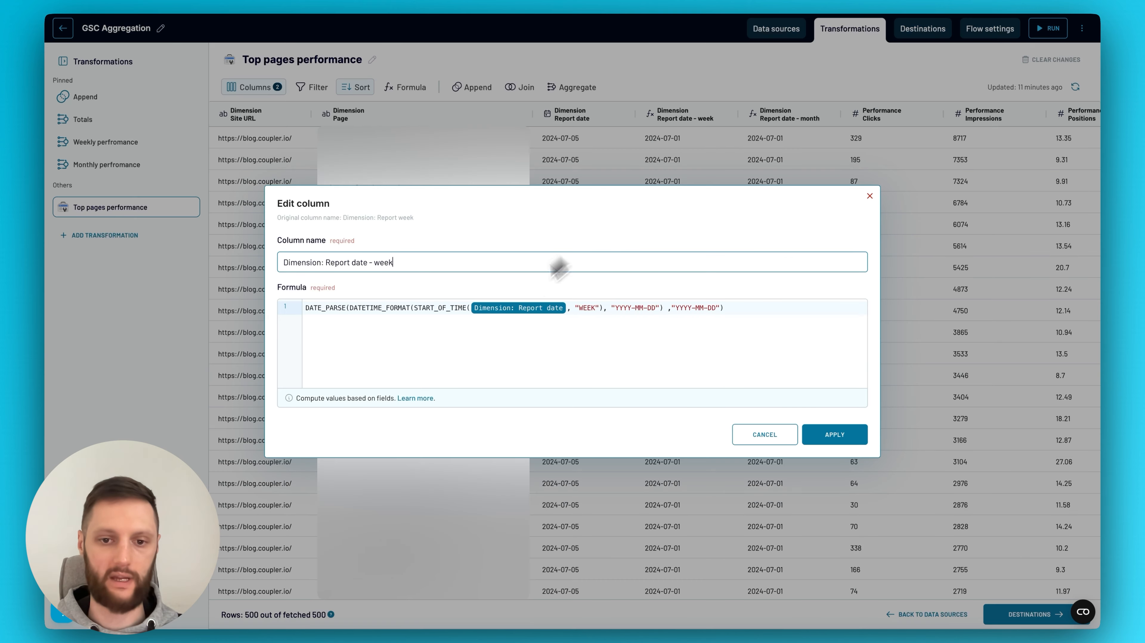
pyautogui.moveTo(393, 263); pyautogui.dragTo(369, 262)
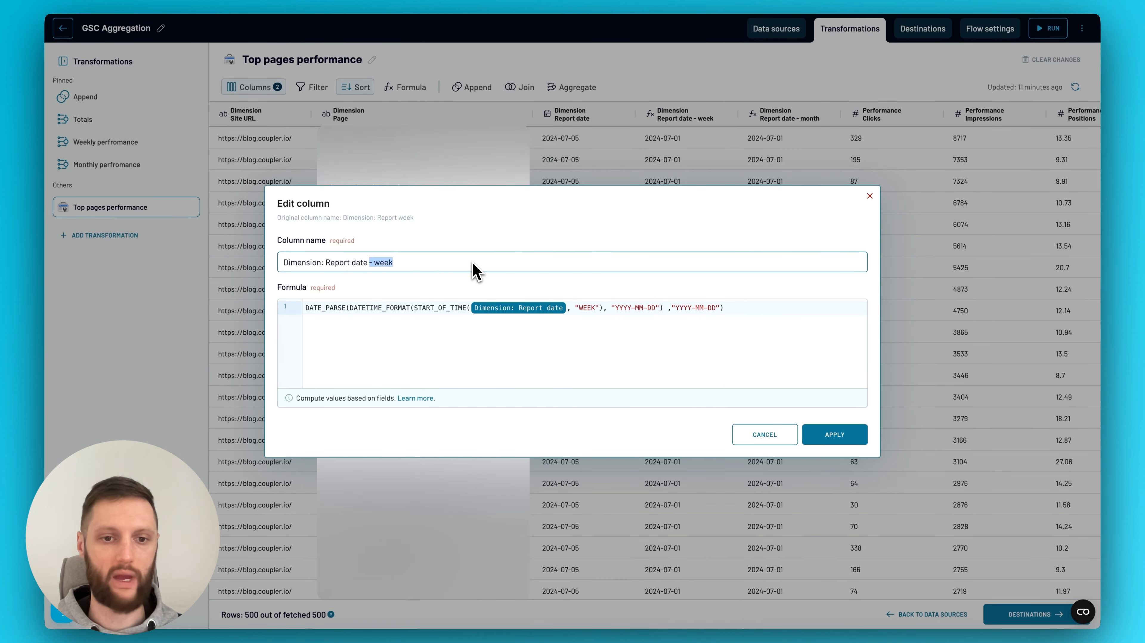
pyautogui.click(814, 433)
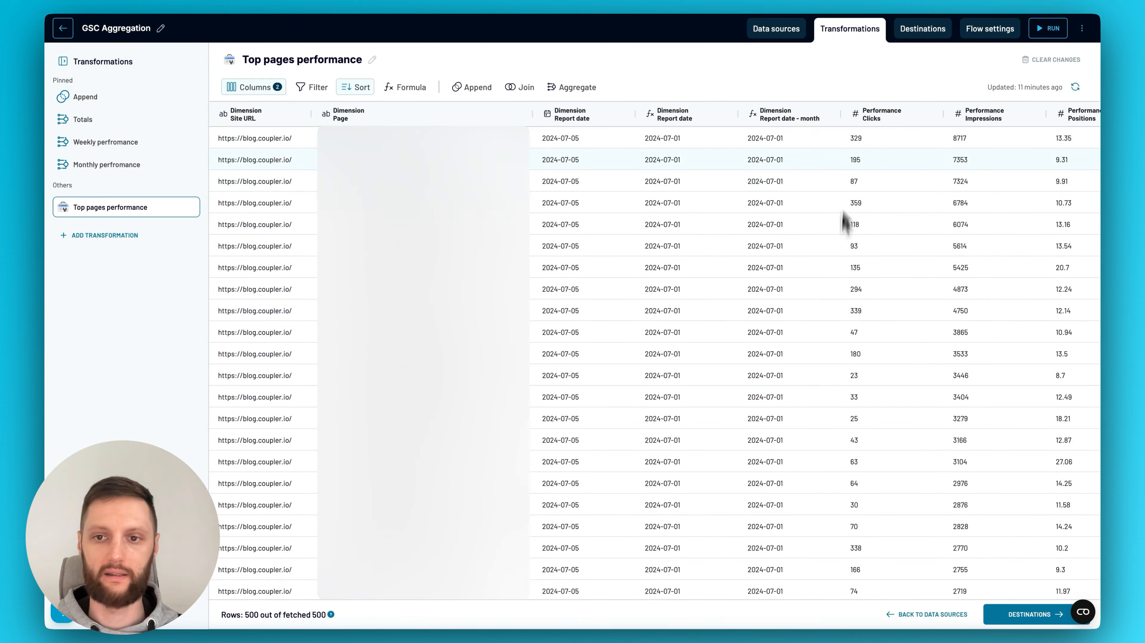
# Rename the Report date - month column to "Dimension: Report date" and hide the original daily Report date column
pyautogui.click(830, 115)
pyautogui.click(837, 123)
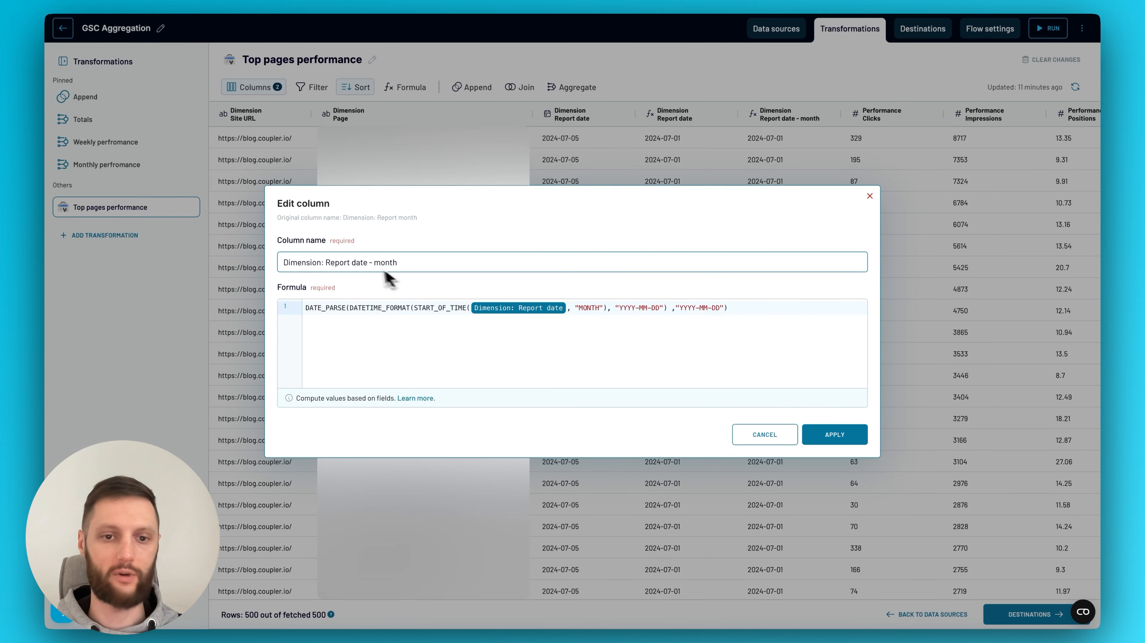
pyautogui.moveTo(368, 264); pyautogui.dragTo(511, 266)
pyautogui.press('BackSpace')
pyautogui.click(846, 435)
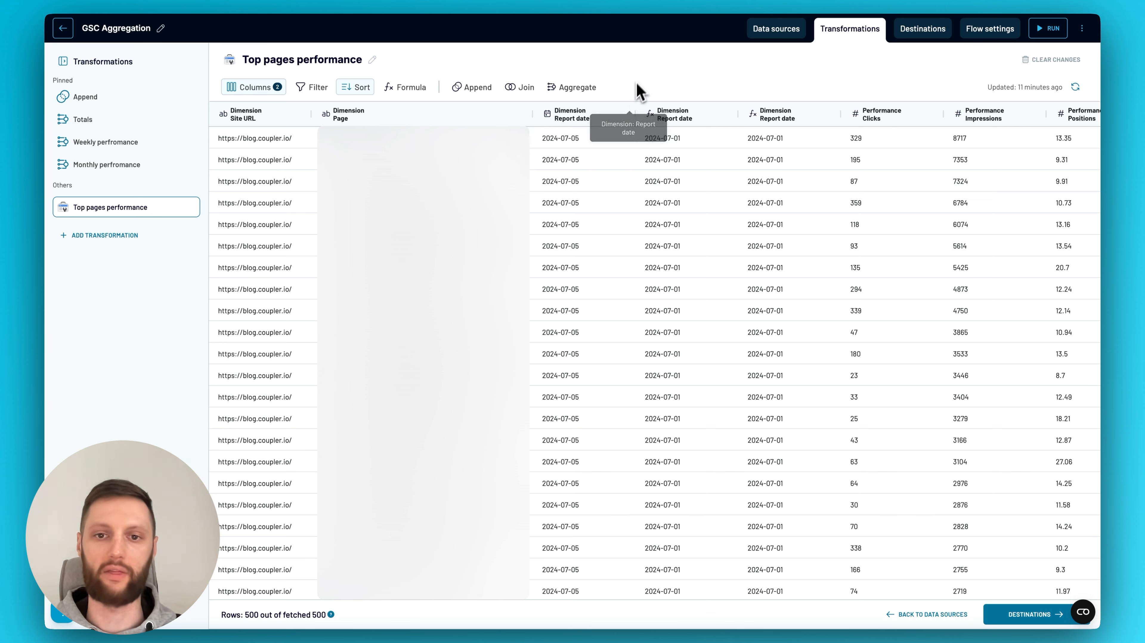
pyautogui.click(623, 114)
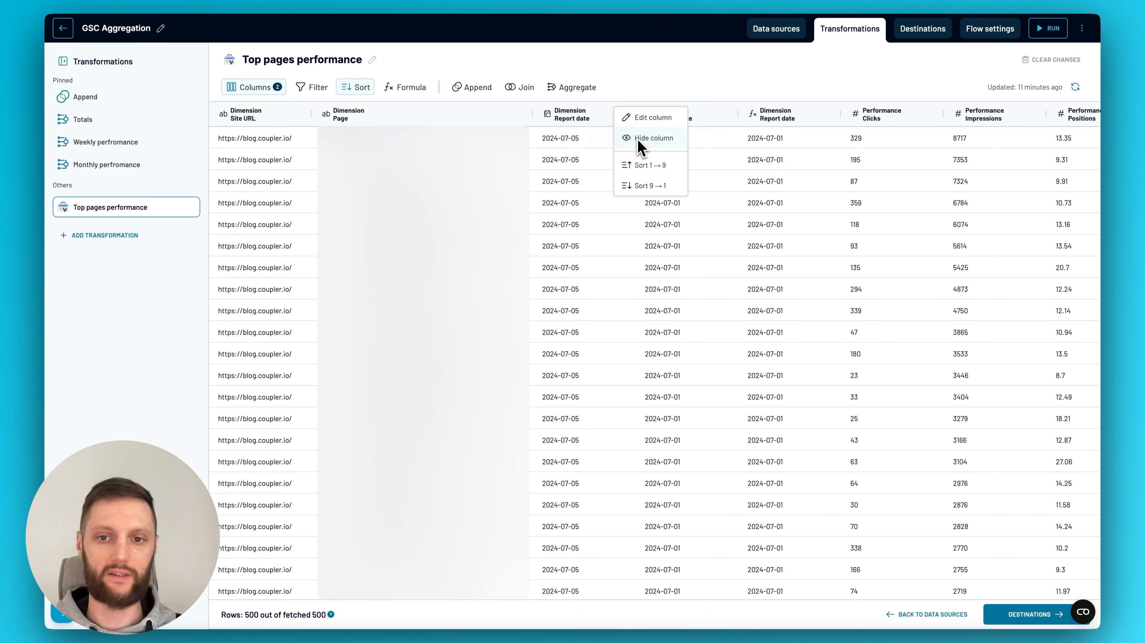
pyautogui.click(638, 139)
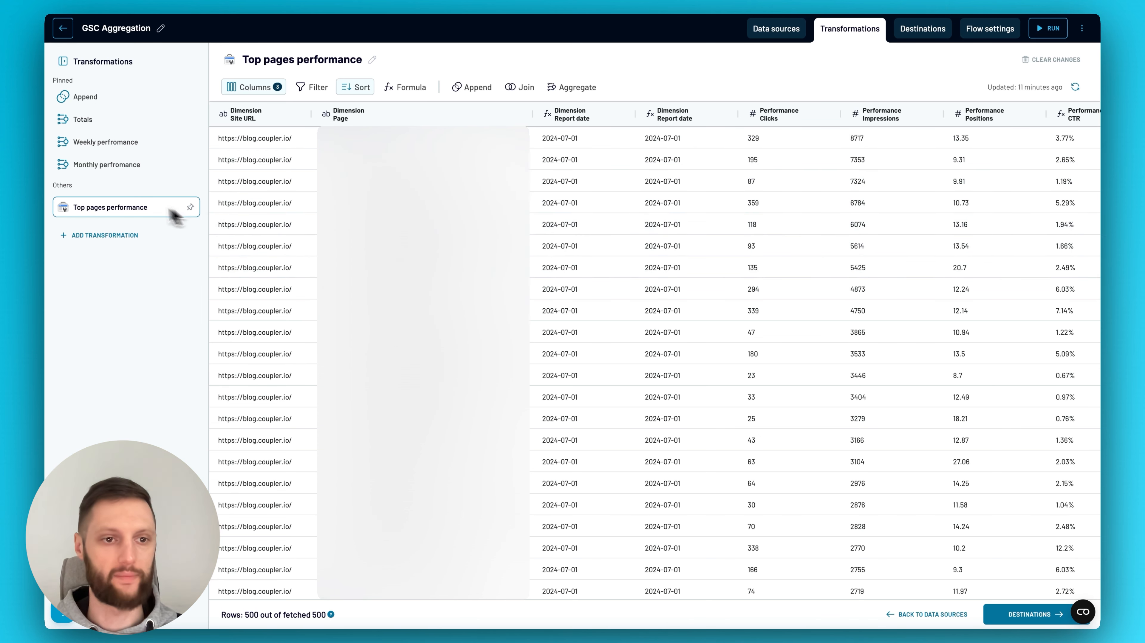
# Review the dimensions and metrics of the Monthly perfromance aggregation and reapply it
pyautogui.click(111, 167)
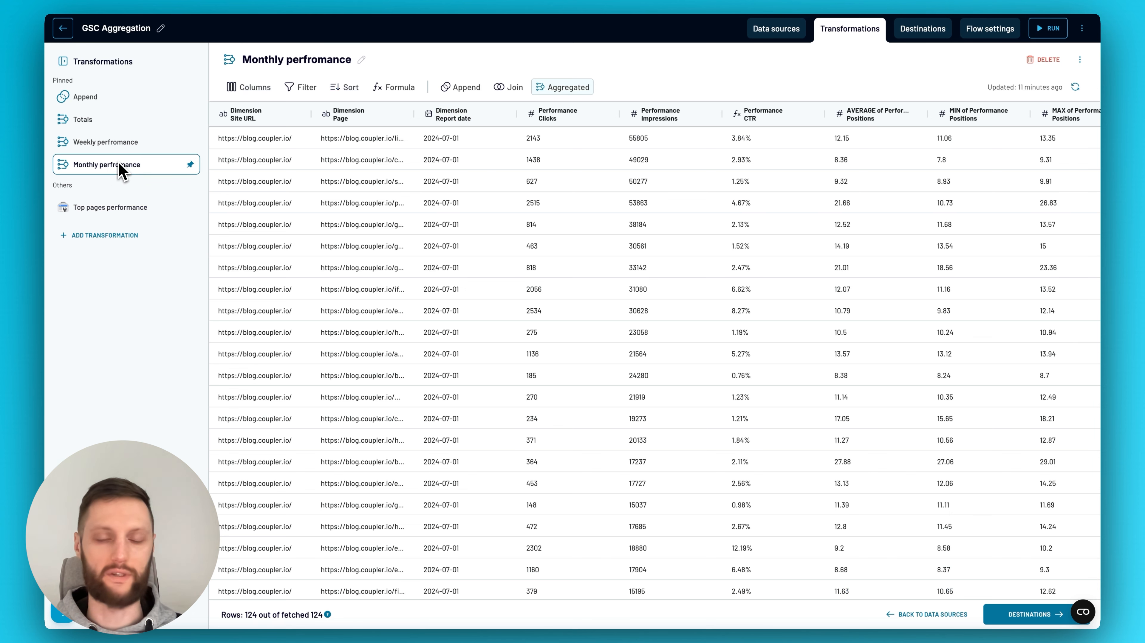
pyautogui.click(566, 87)
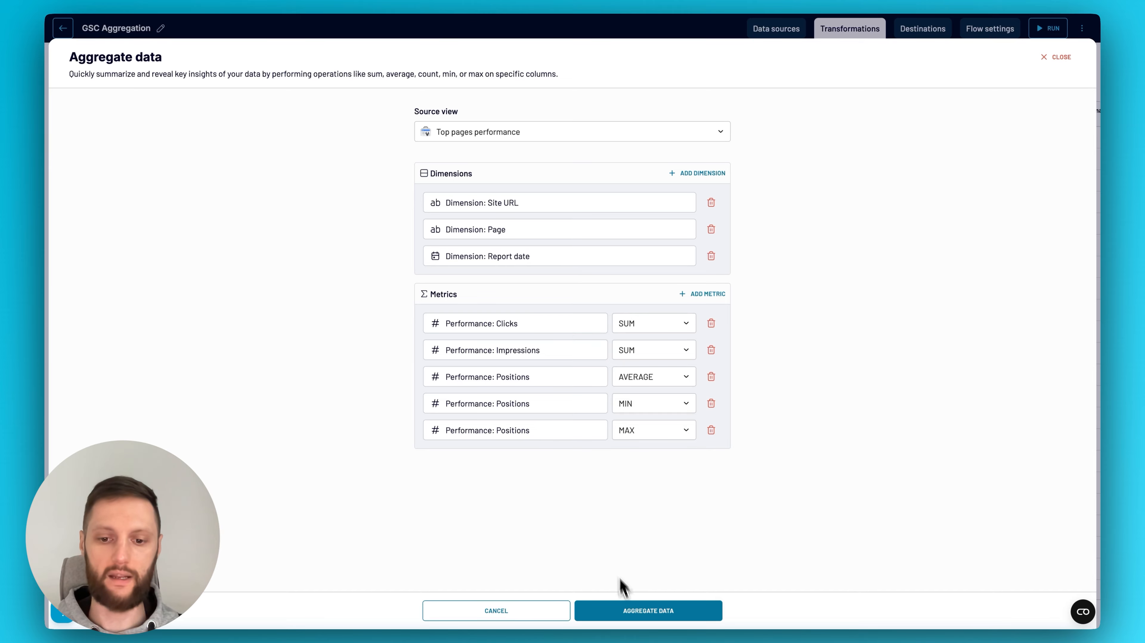
pyautogui.click(625, 609)
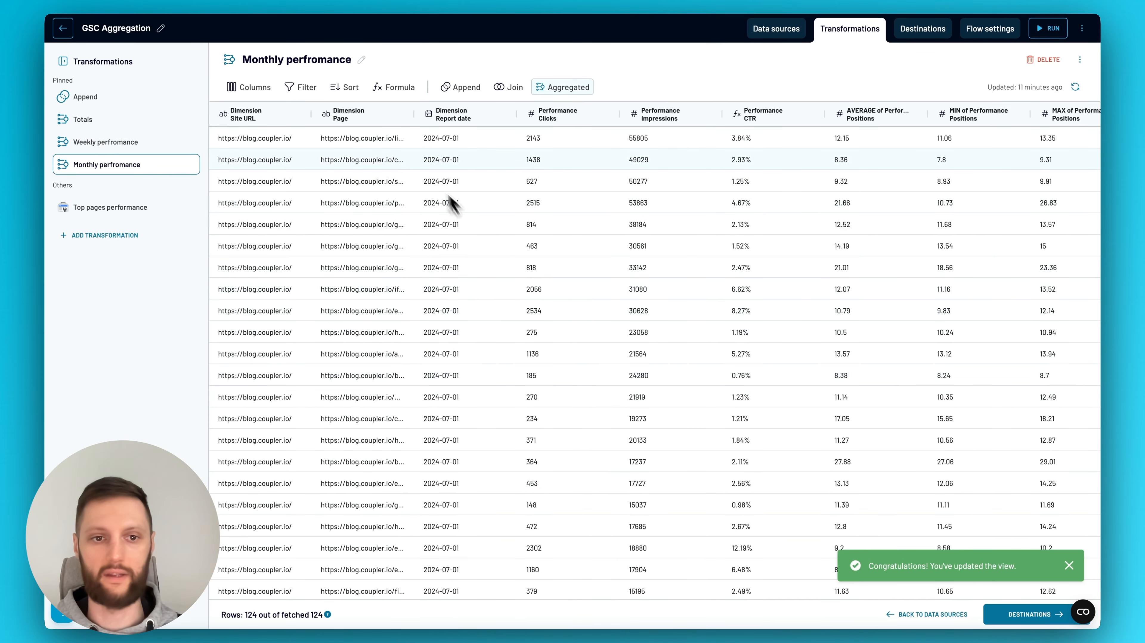
# Open the Performance CTR column of the Monthly perfromance view for editing and close it without changes
pyautogui.hscroll(5, 540, 227)
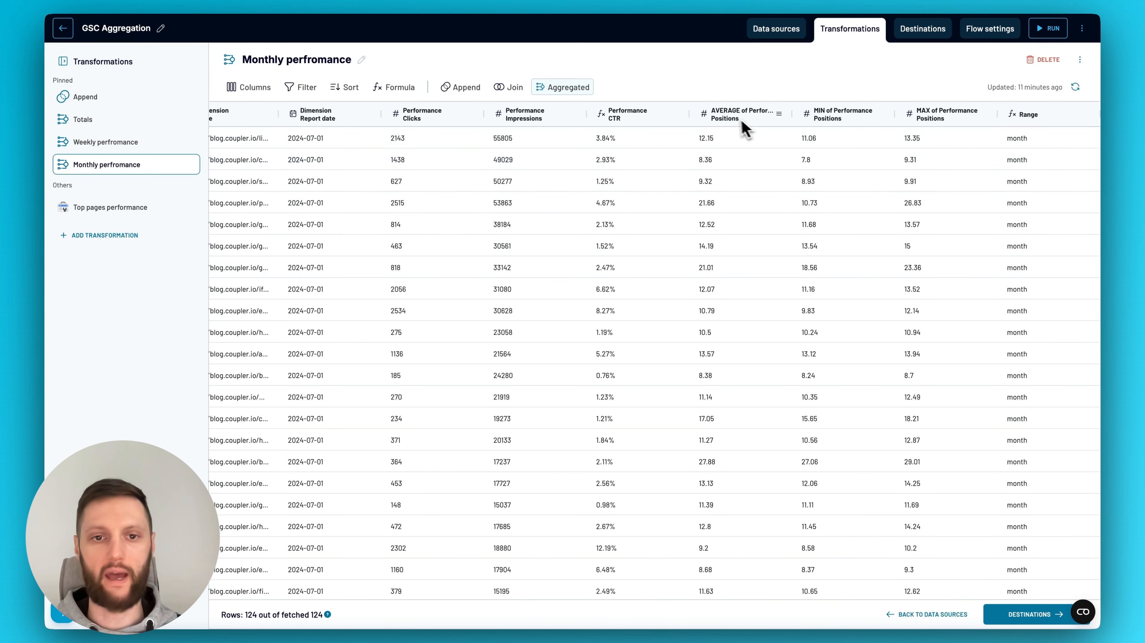
pyautogui.click(676, 115)
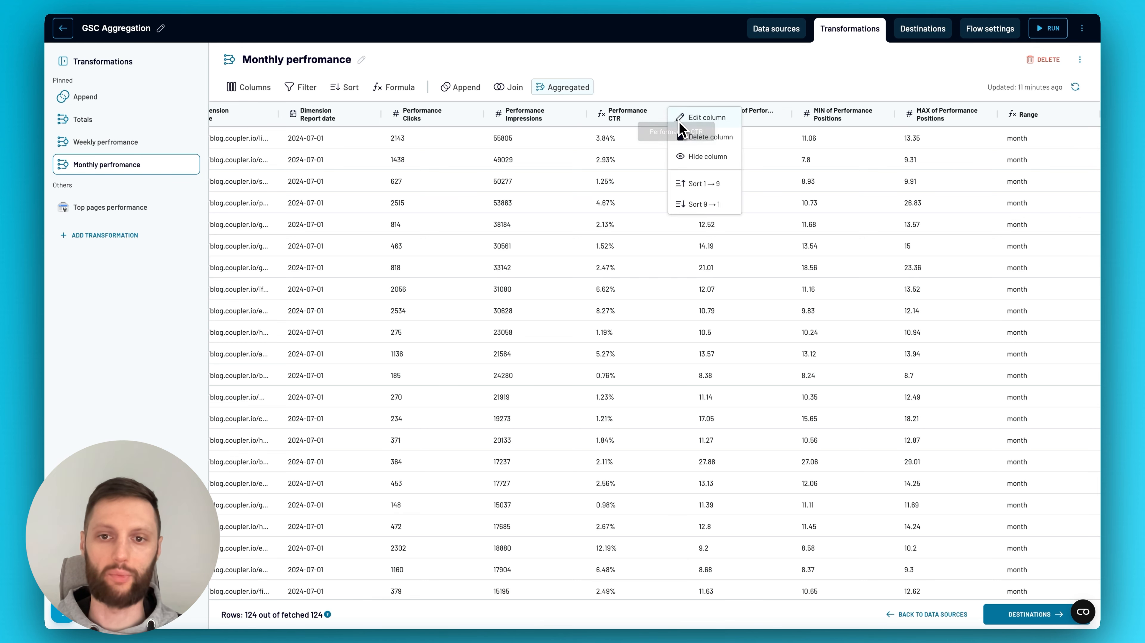
pyautogui.click(695, 119)
pyautogui.click(752, 483)
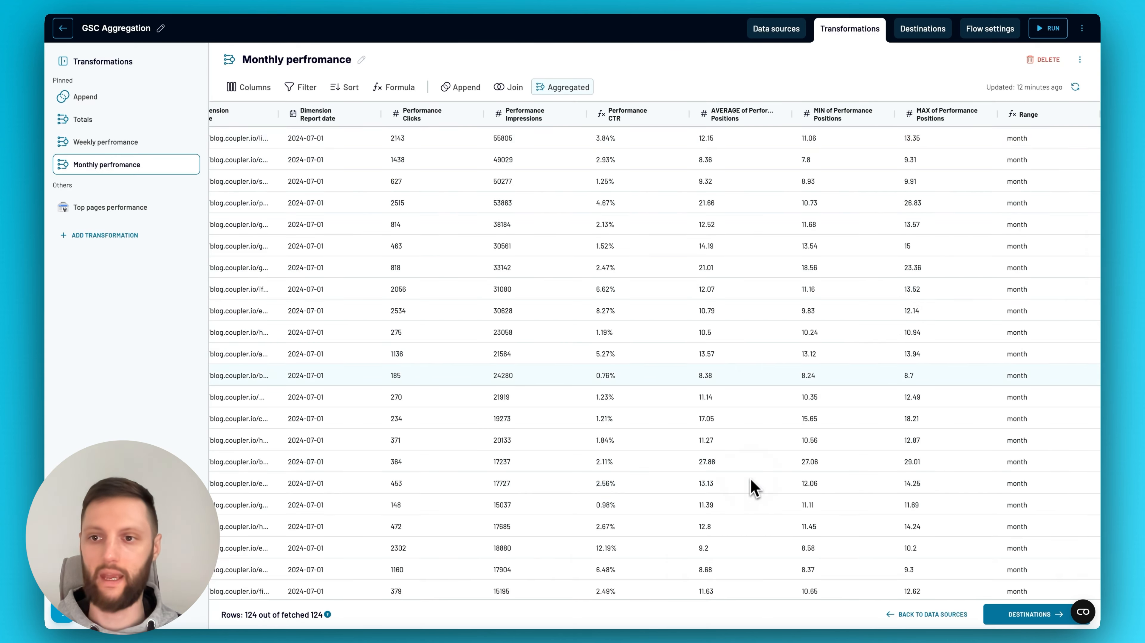
# Open the Range column of the Monthly perfromance view to inspect its formula, and close it without changes
pyautogui.click(1088, 115)
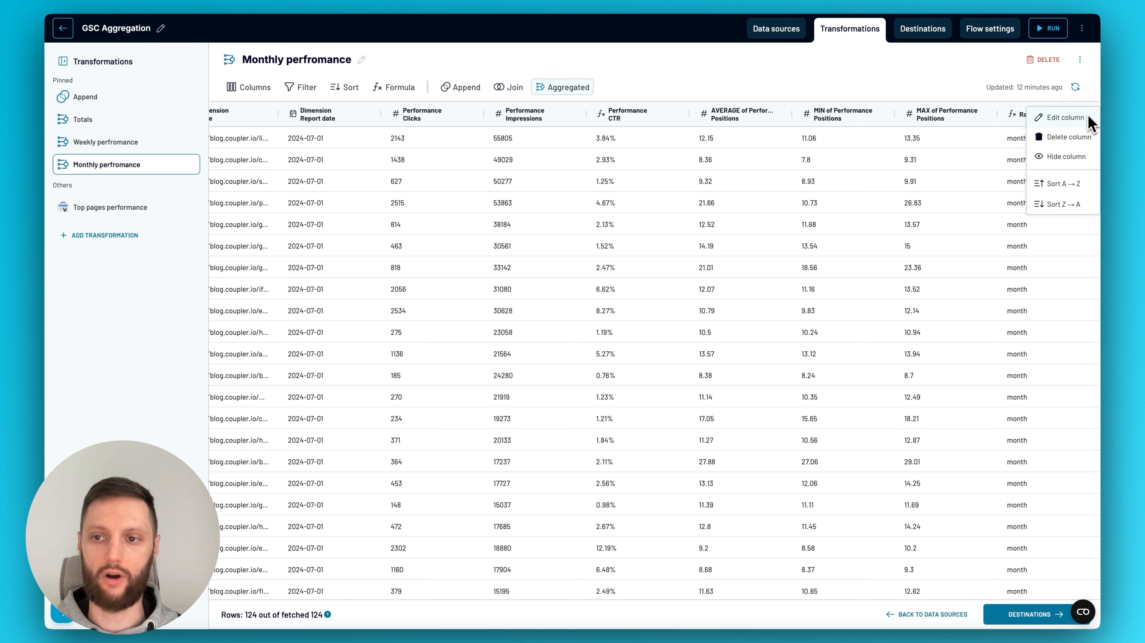
pyautogui.click(1083, 119)
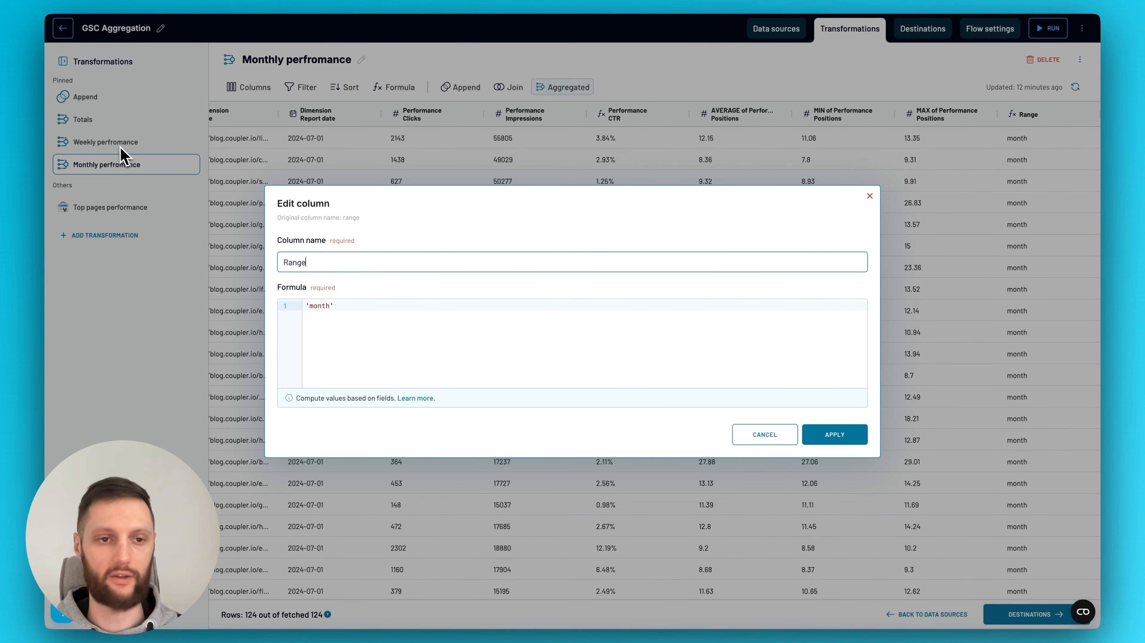
pyautogui.click(347, 329)
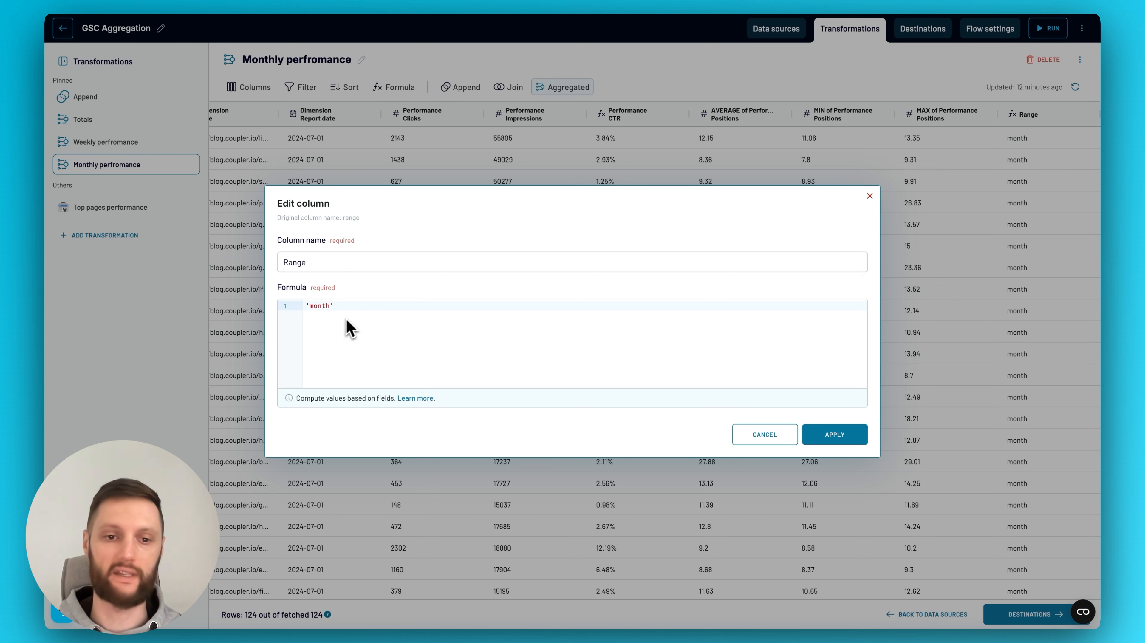
pyautogui.click(870, 197)
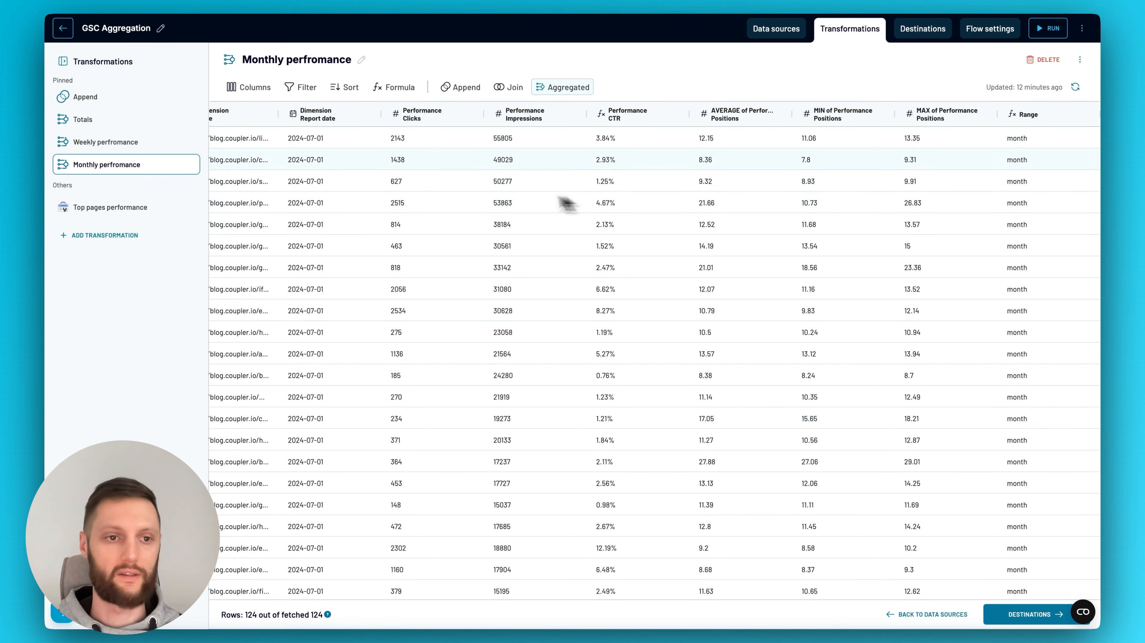
# Review the aggregation dimensions and metrics of the Weekly perfromance view, close them unchanged, and check its Range column
pyautogui.click(162, 143)
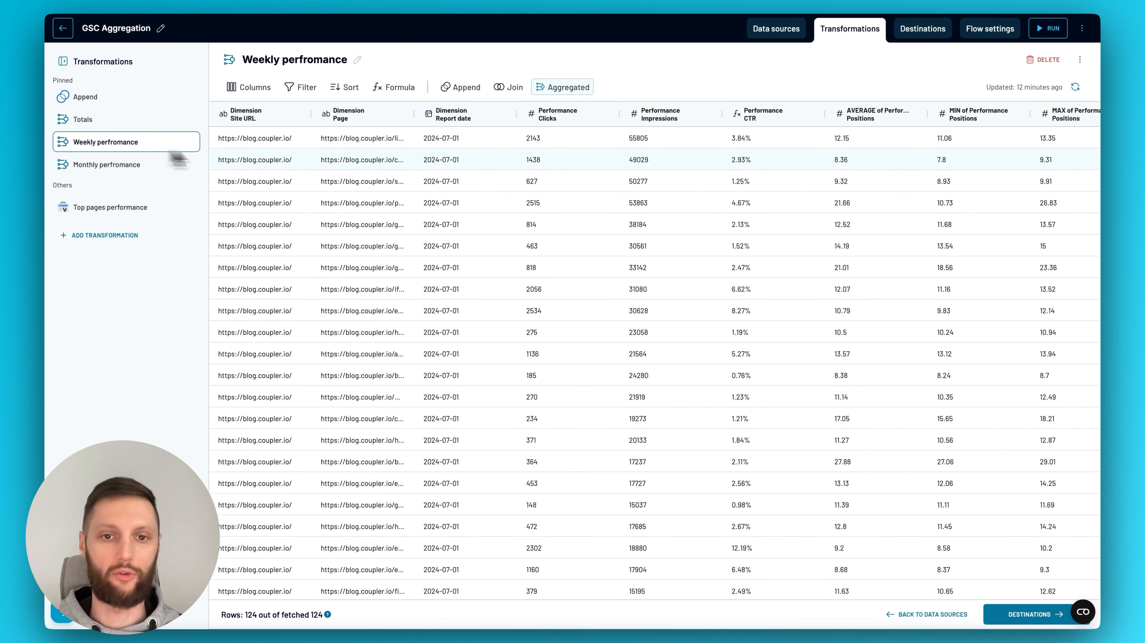
pyautogui.click(563, 89)
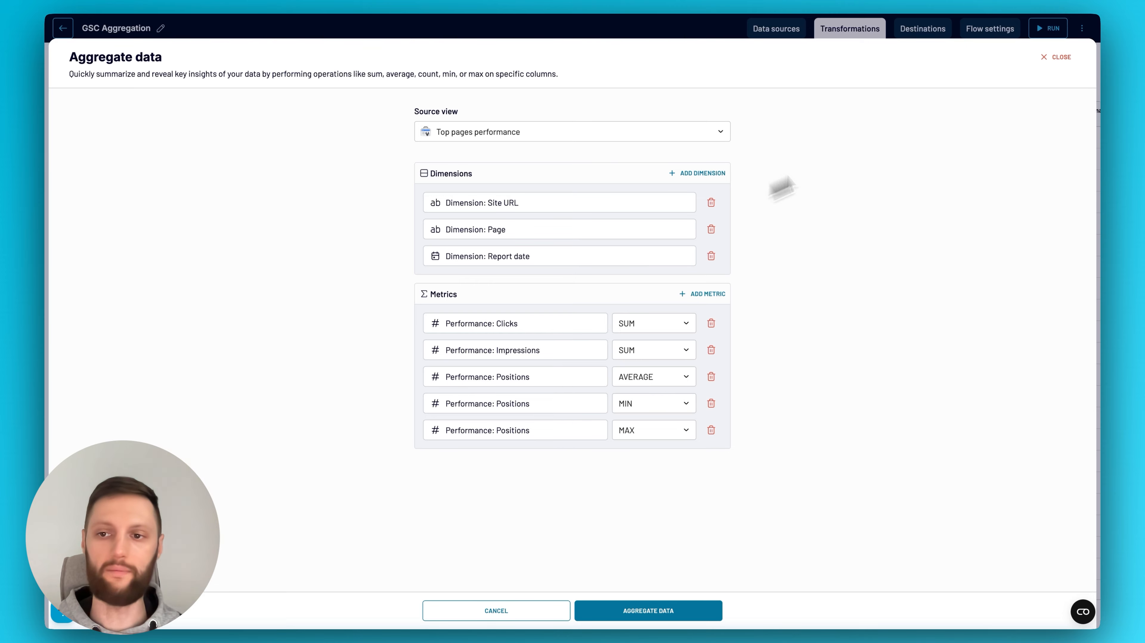
pyautogui.click(1070, 59)
pyautogui.hscroll(2, 1048, 176)
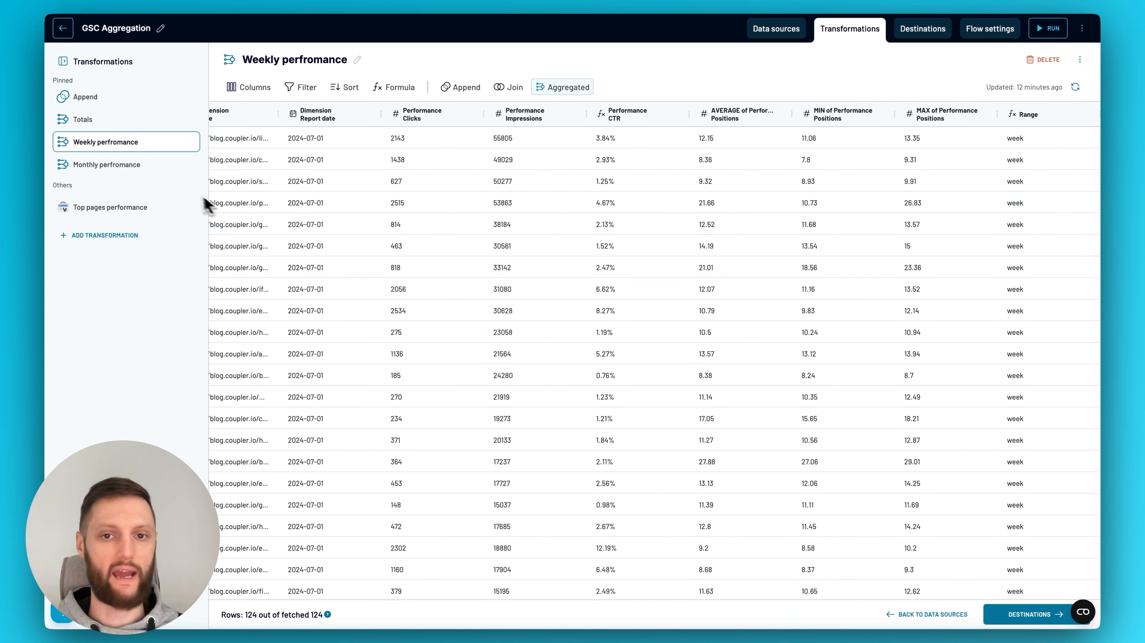
# Look at the available transformation types, close them, and examine the week and month rows of the Append view
pyautogui.click(128, 236)
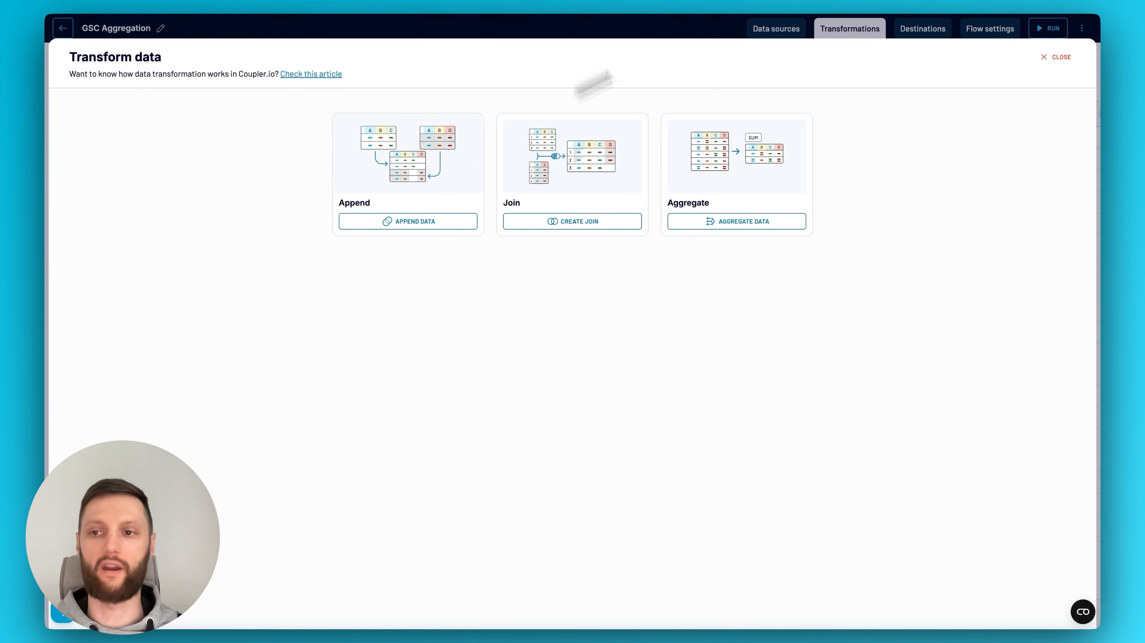
pyautogui.click(1046, 58)
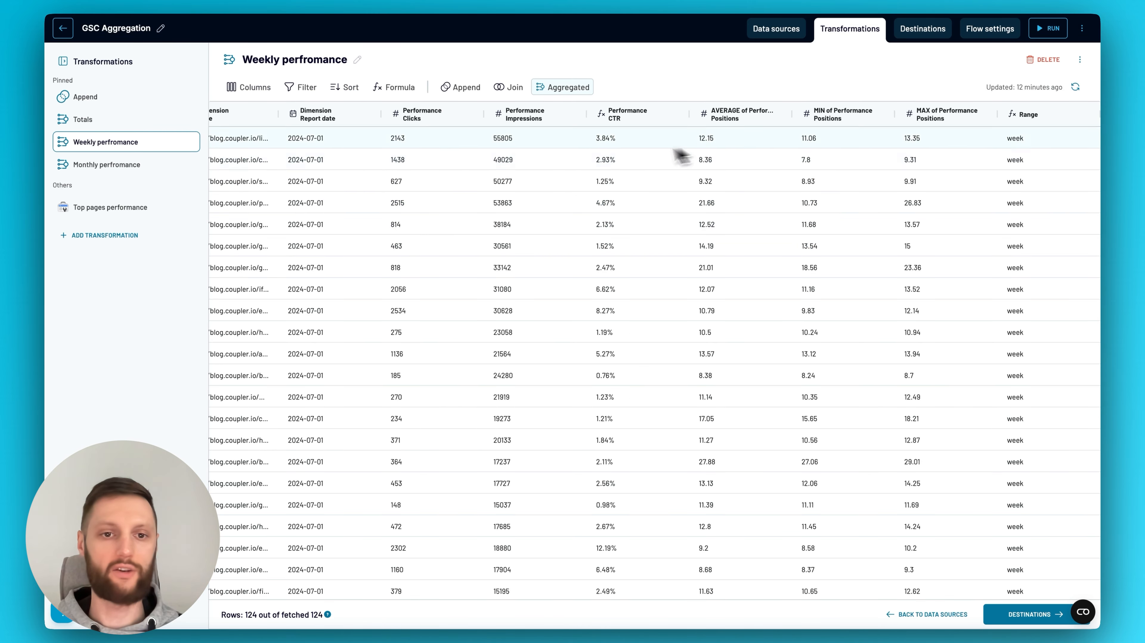
pyautogui.click(128, 100)
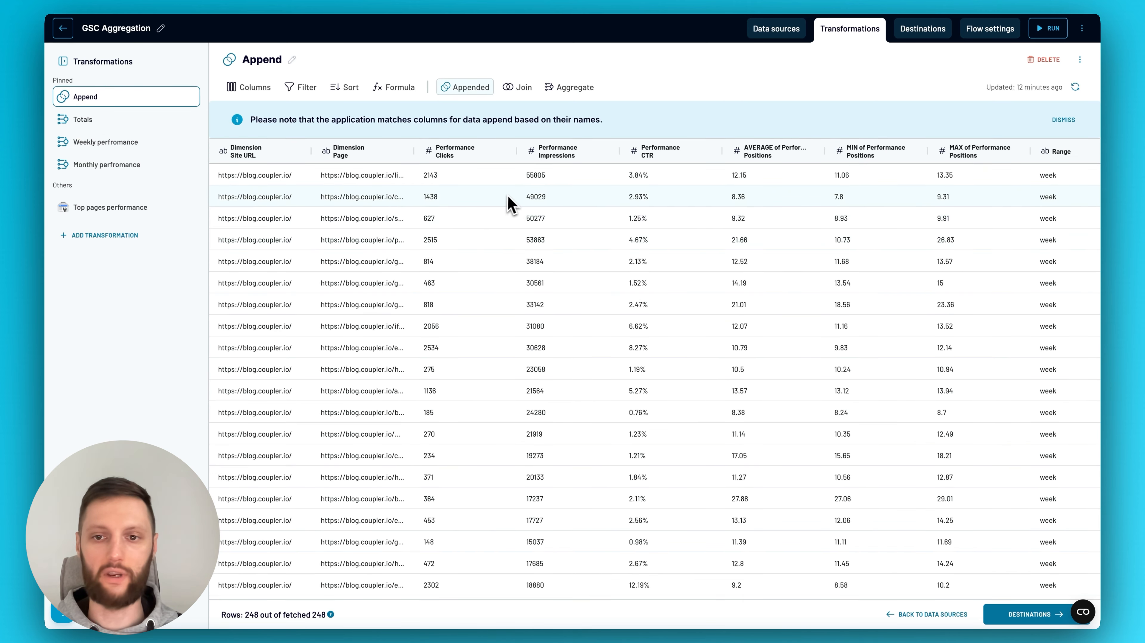
pyautogui.hscroll(3, 585, 265)
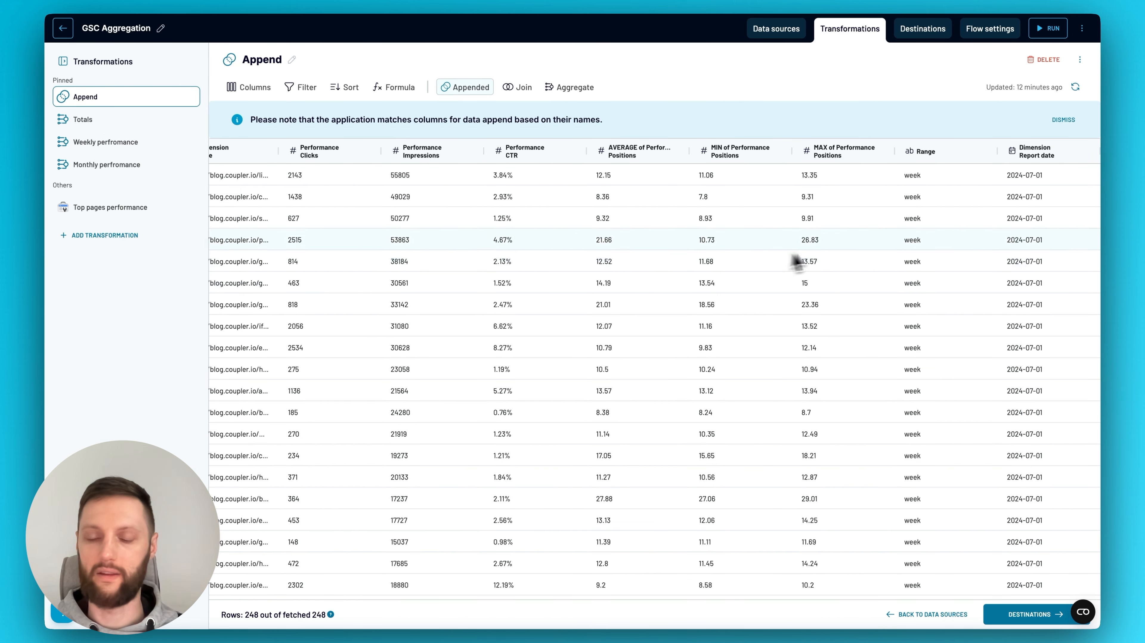
pyautogui.scroll(-15, 923, 324)
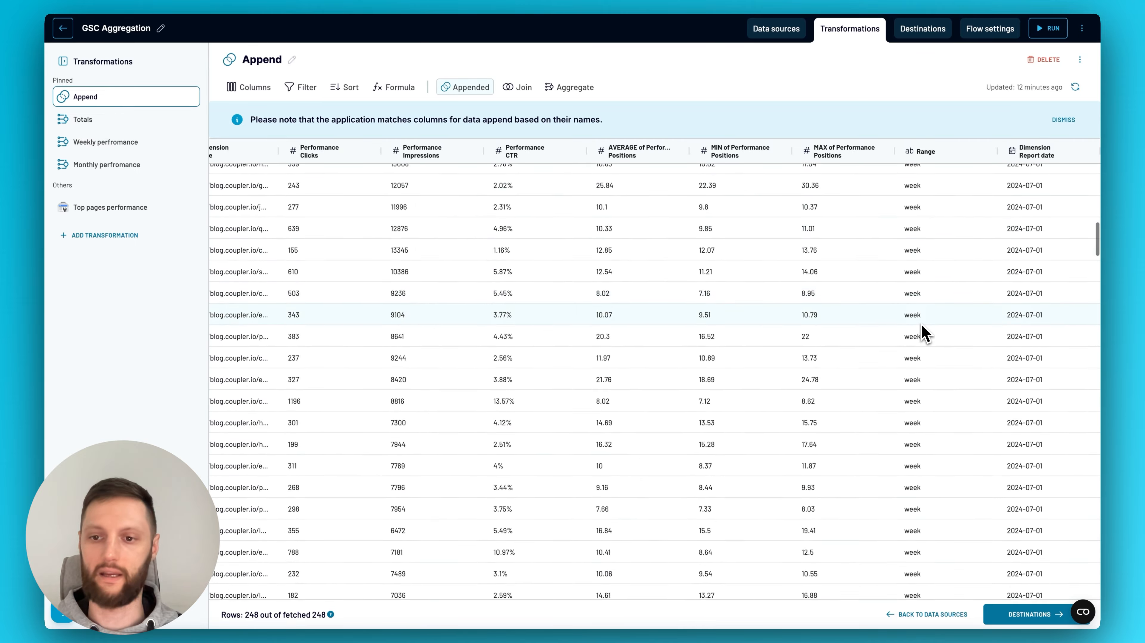
pyautogui.scroll(1, 922, 331)
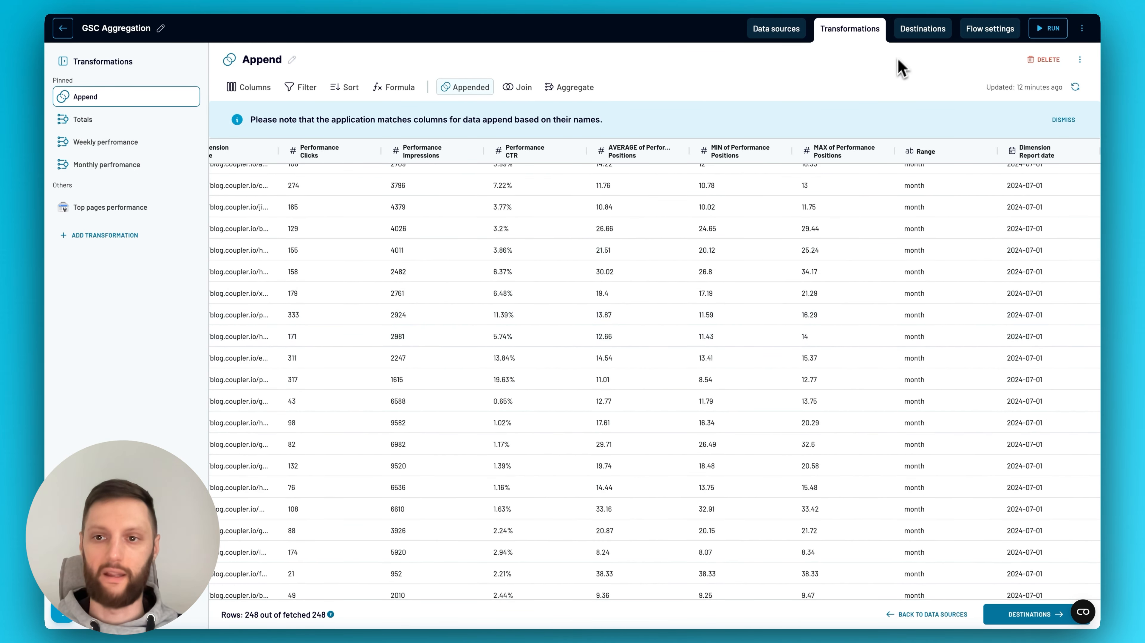
# Open the flow's Looker Studio destination and review its date range filter and Export & Authorization settings
pyautogui.click(920, 31)
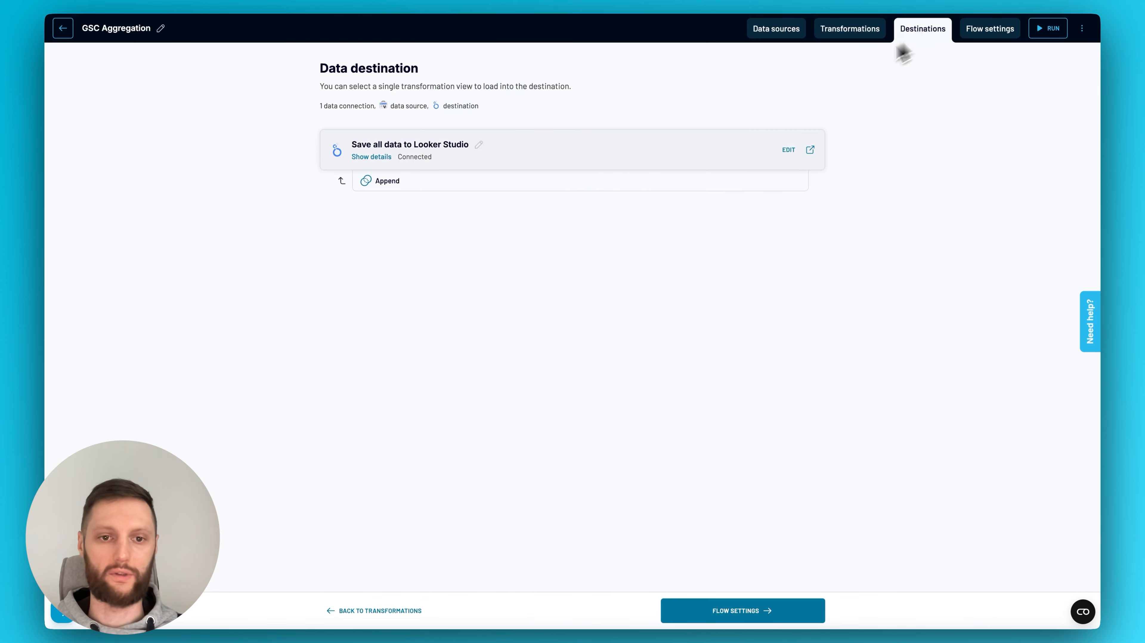
pyautogui.click(752, 160)
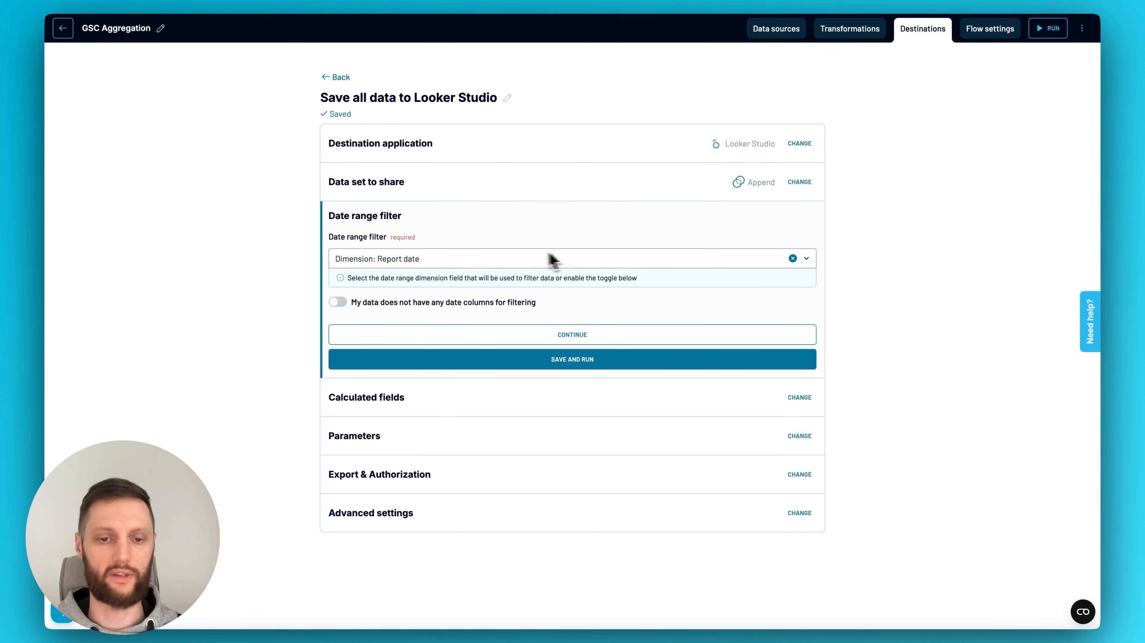
pyautogui.click(799, 475)
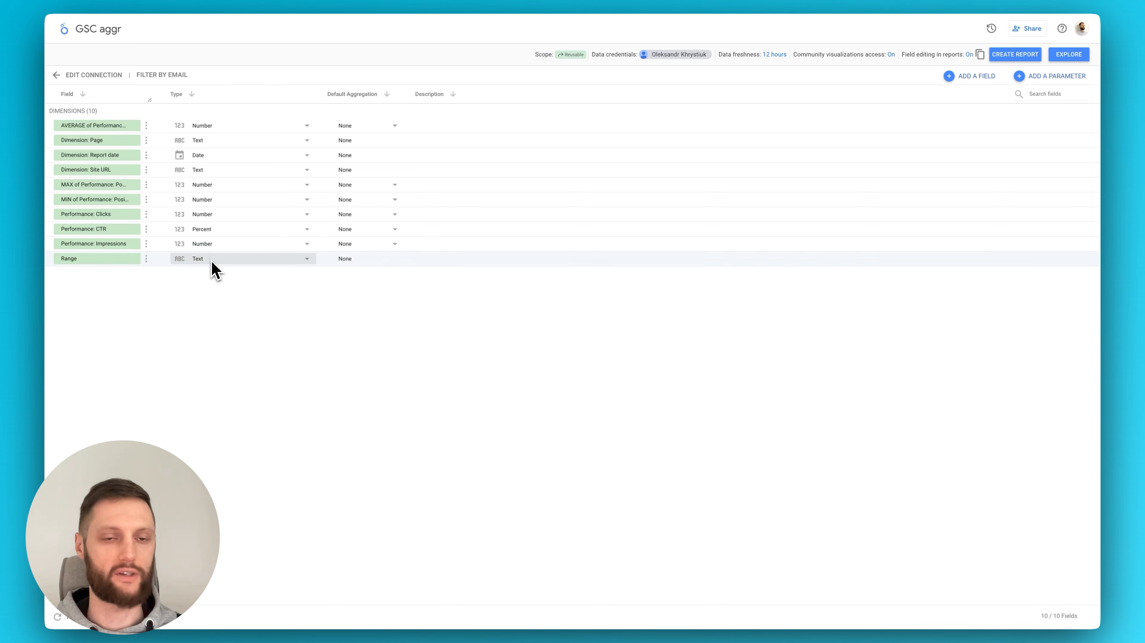
# Switch to the GSC Aggregation report in Looker Studio and inspect the range filters applied to the weekly and monthly bar charts
pyautogui.click(277, 0)
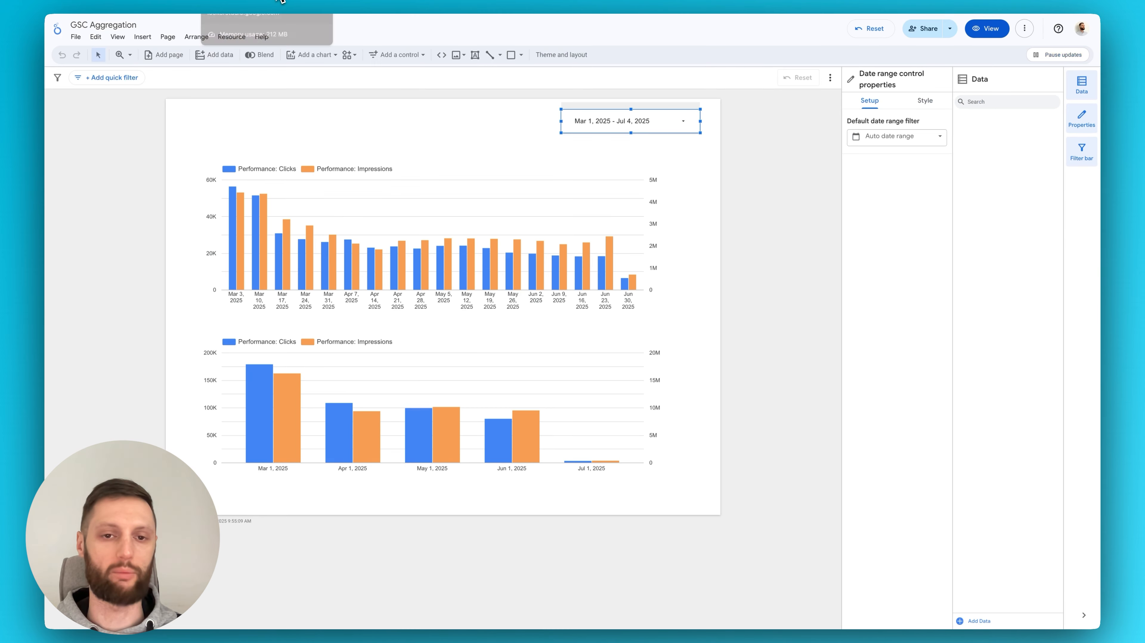
pyautogui.click(768, 267)
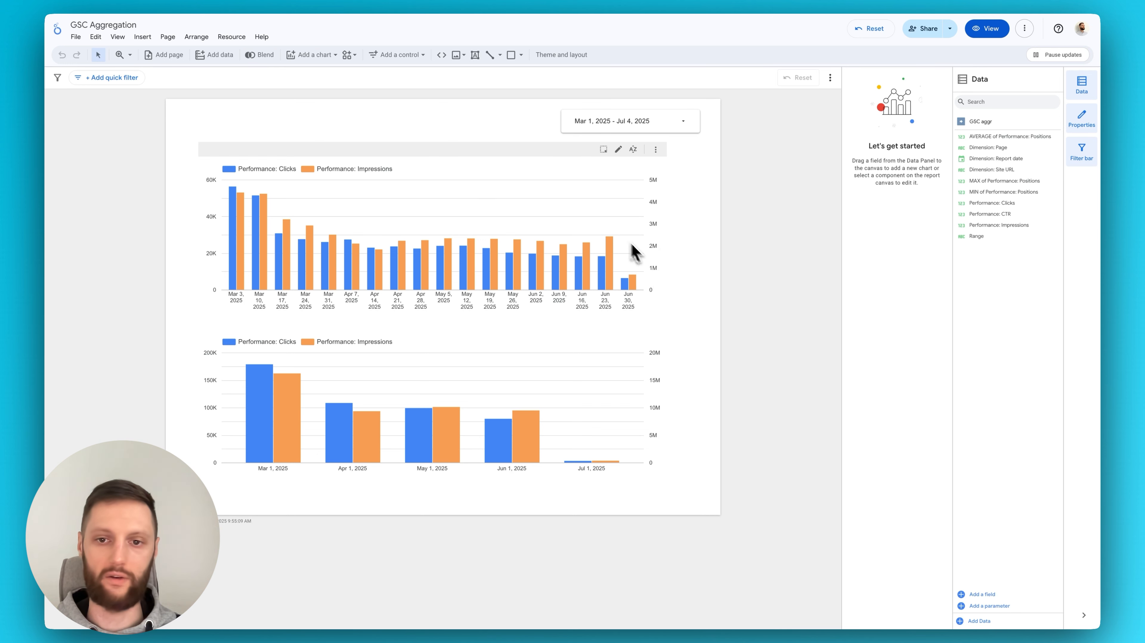
pyautogui.click(617, 239)
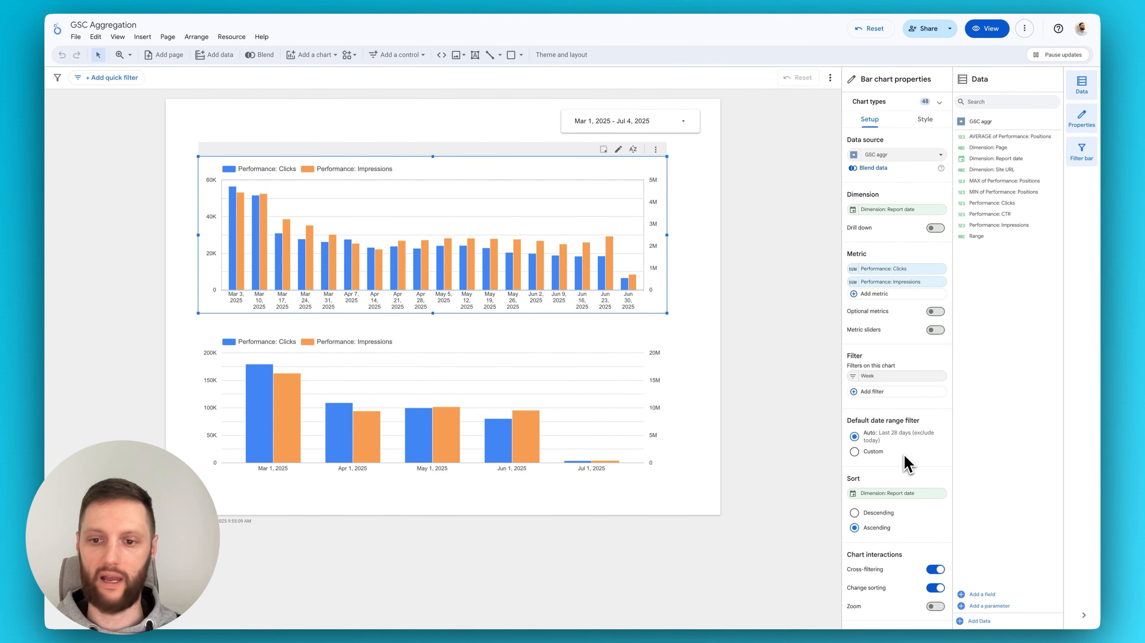
pyautogui.click(875, 377)
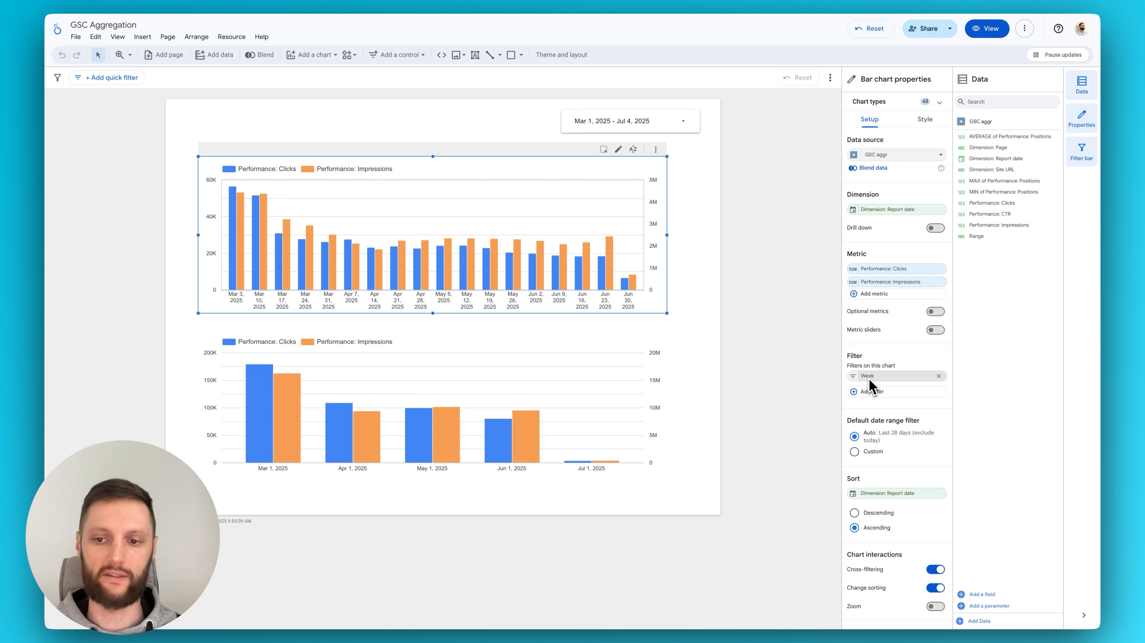
pyautogui.click(878, 360)
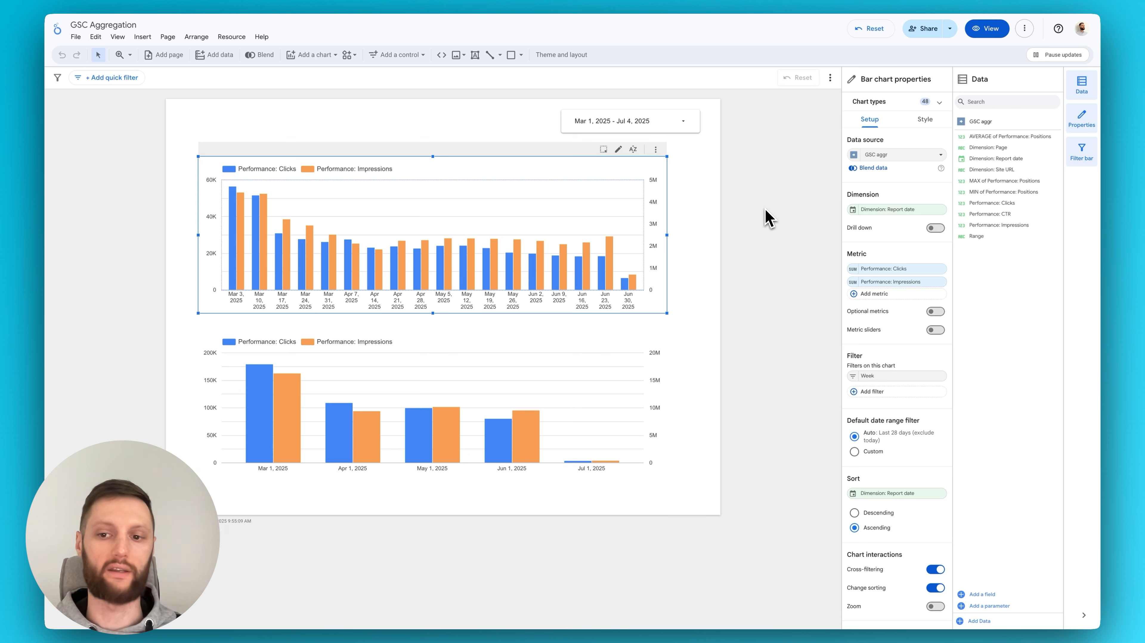
pyautogui.click(613, 388)
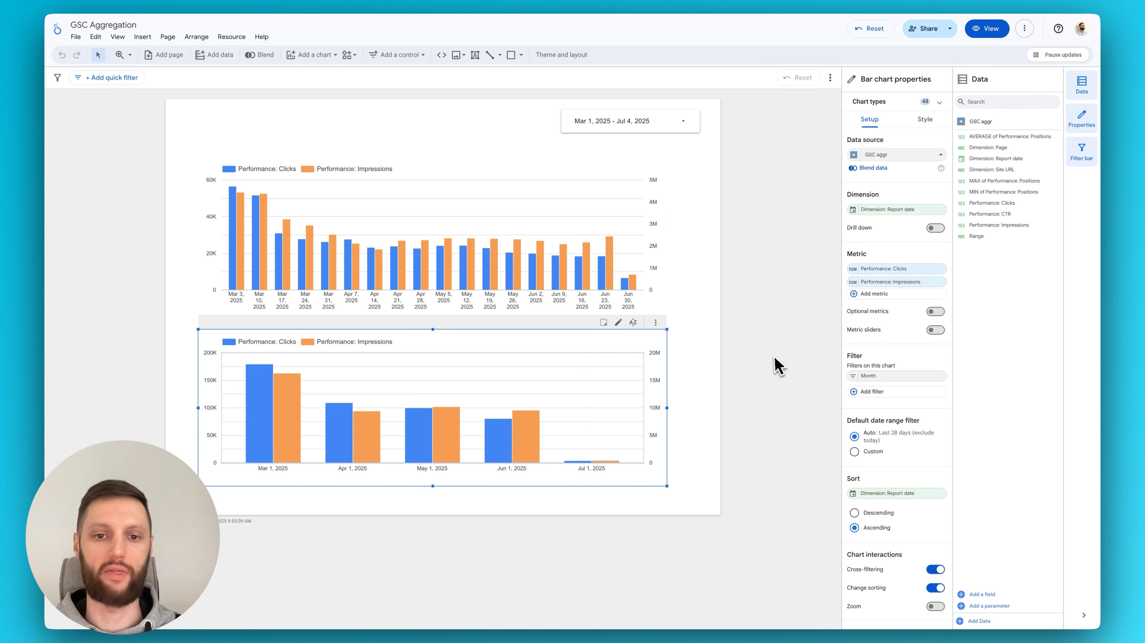
pyautogui.click(758, 330)
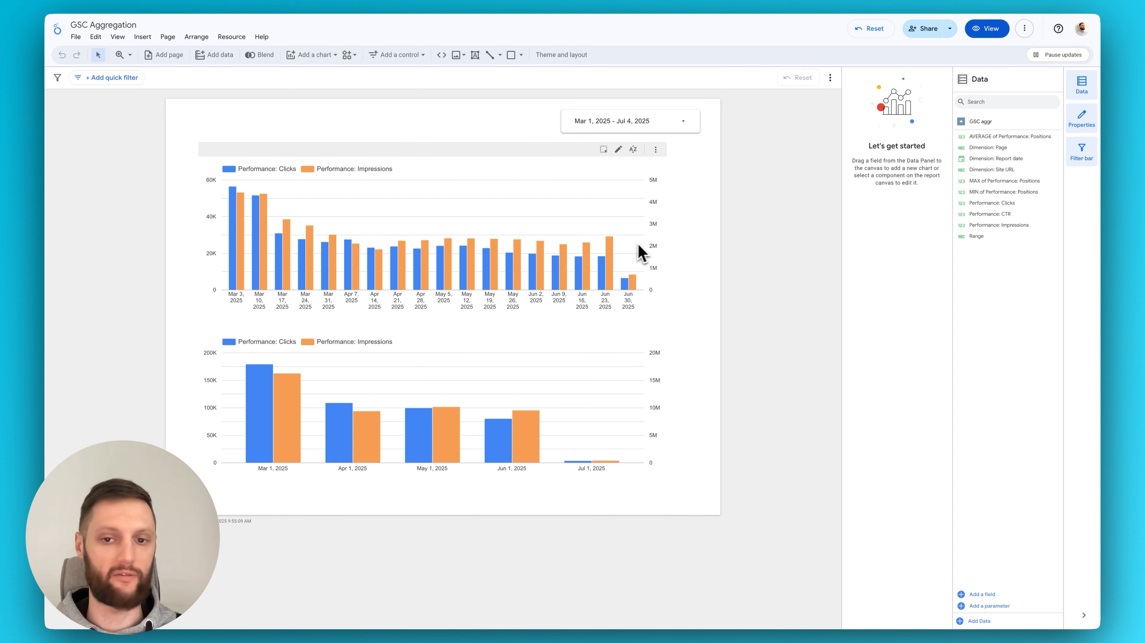
# Change the start date of the report's date range control to Feb 1, 2025 and apply it
pyautogui.click(647, 122)
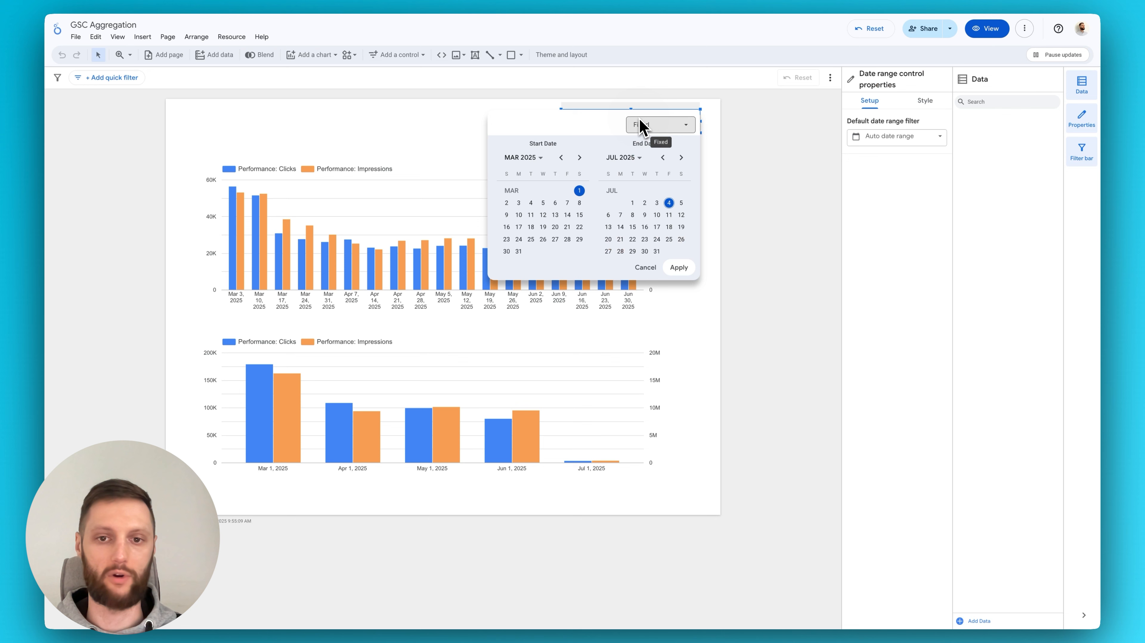
pyautogui.click(562, 158)
pyautogui.click(580, 191)
pyautogui.click(678, 268)
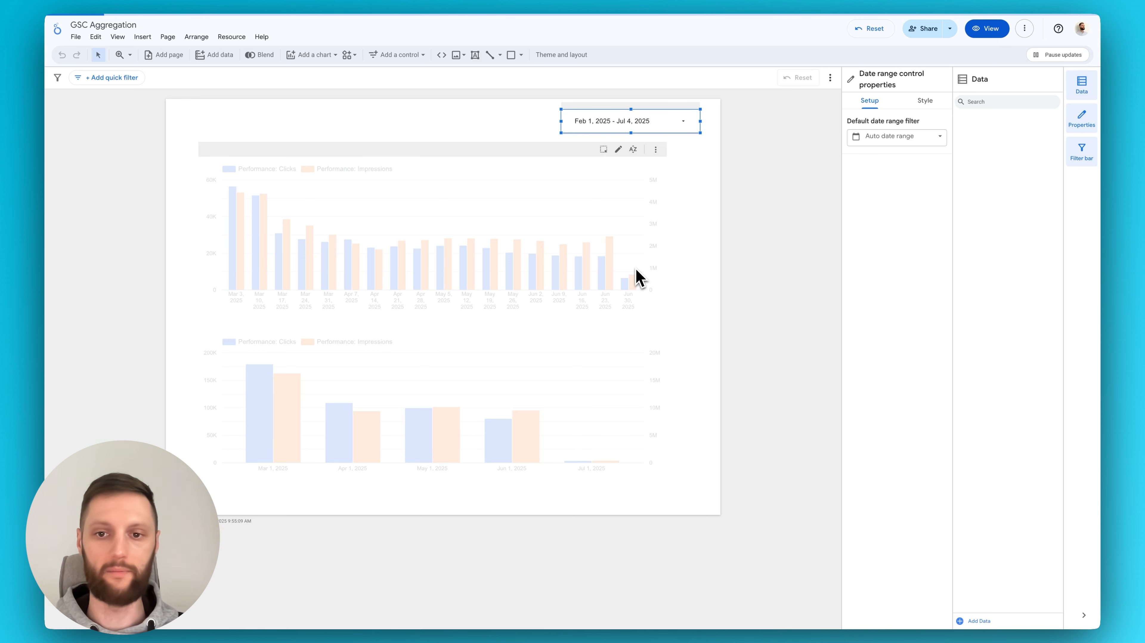
pyautogui.click(766, 302)
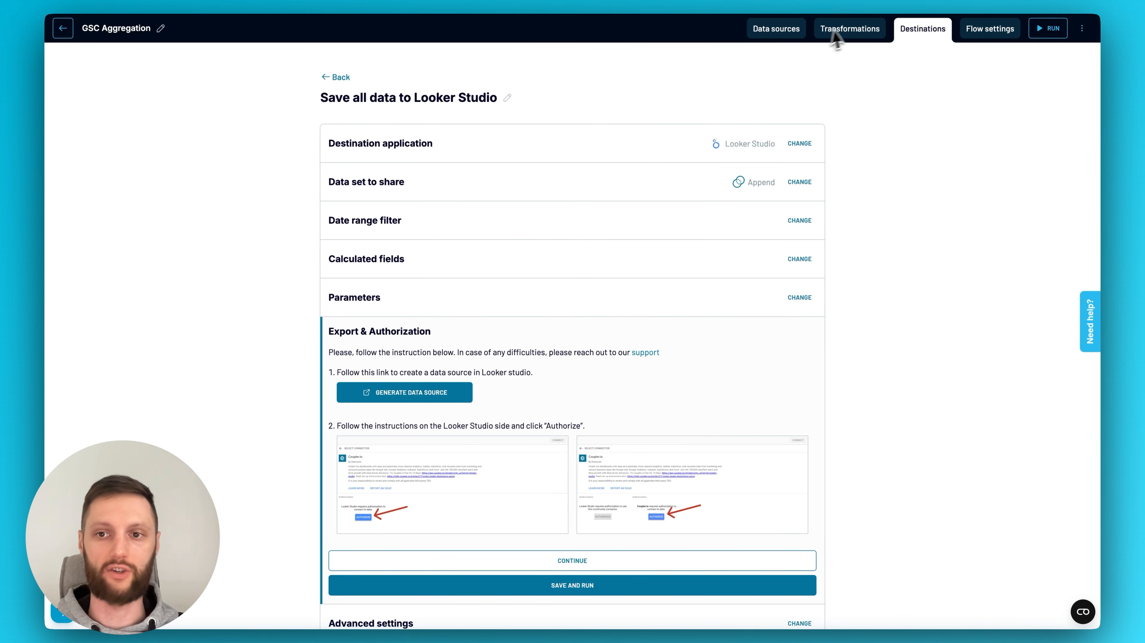
# Switch back to the transformations in Coupler.io and start adding a new transformation
pyautogui.click(847, 30)
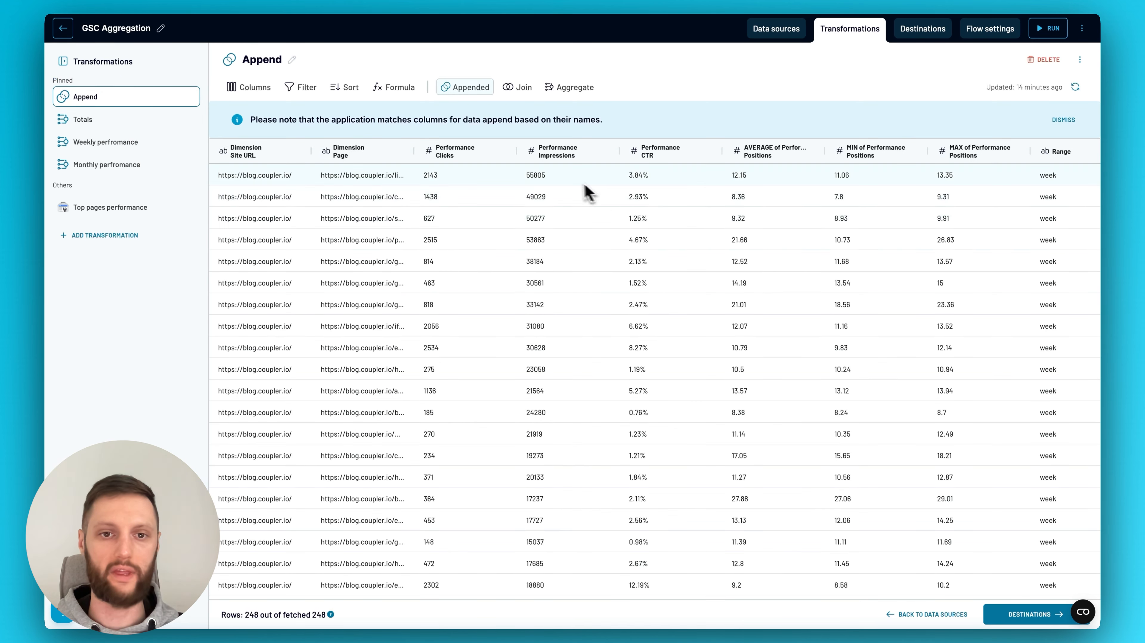
pyautogui.click(111, 234)
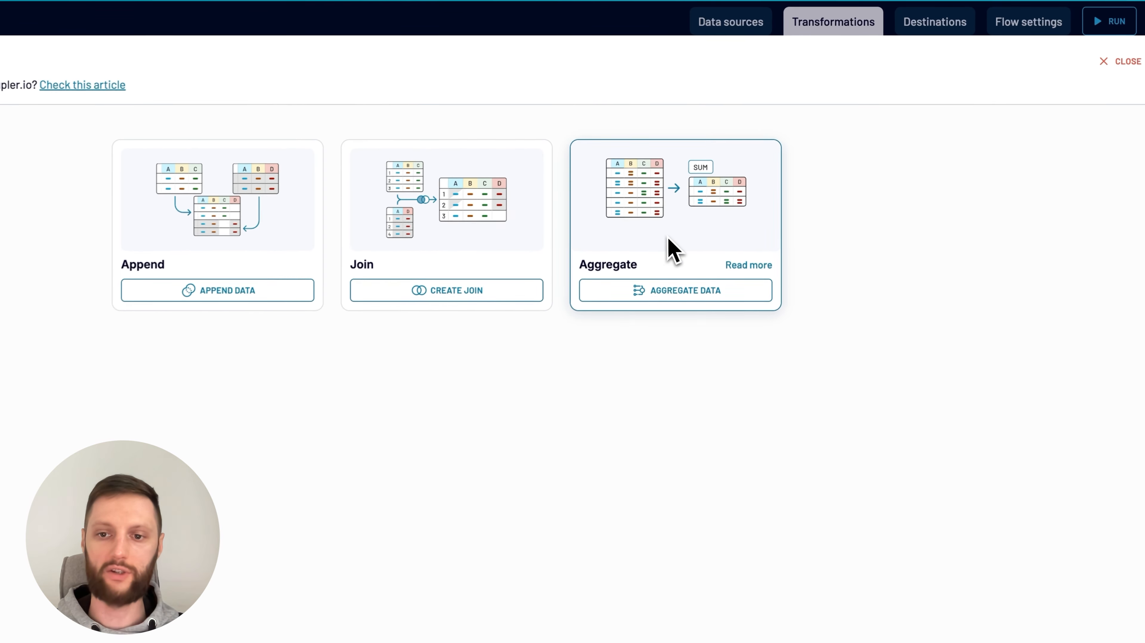